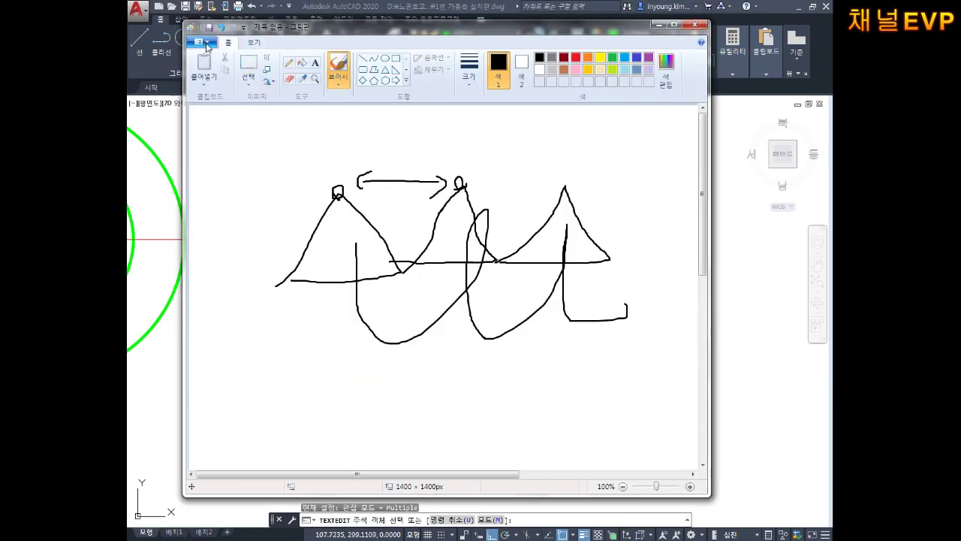
Start a new Paint canvas without saving the old sketch, then draw the black stepped hole outline
click(204, 42)
click(234, 60)
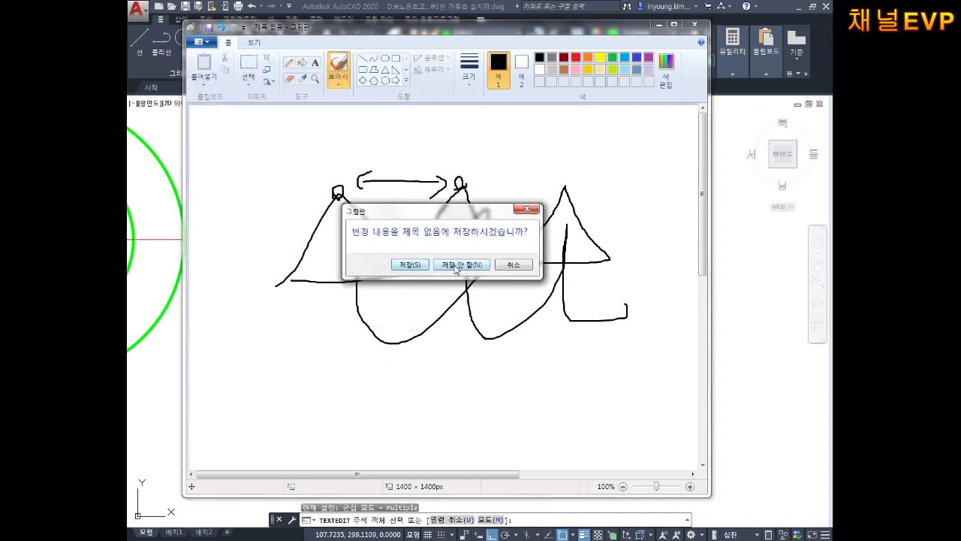
click(462, 268)
mouse_move(255, 148)
mouse_down()
mouse_move(298, 219)
mouse_move(516, 228)
mouse_move(513, 314)
mouse_move(300, 312)
mouse_move(300, 390)
mouse_move(247, 362)
mouse_move(248, 130)
mouse_up()
Write the thread-size label in orange beside the profile
click(588, 57)
mouse_move(439, 147)
mouse_down()
mouse_move(440, 162)
mouse_move(478, 170)
mouse_up()
drag(499, 130, 492, 158)
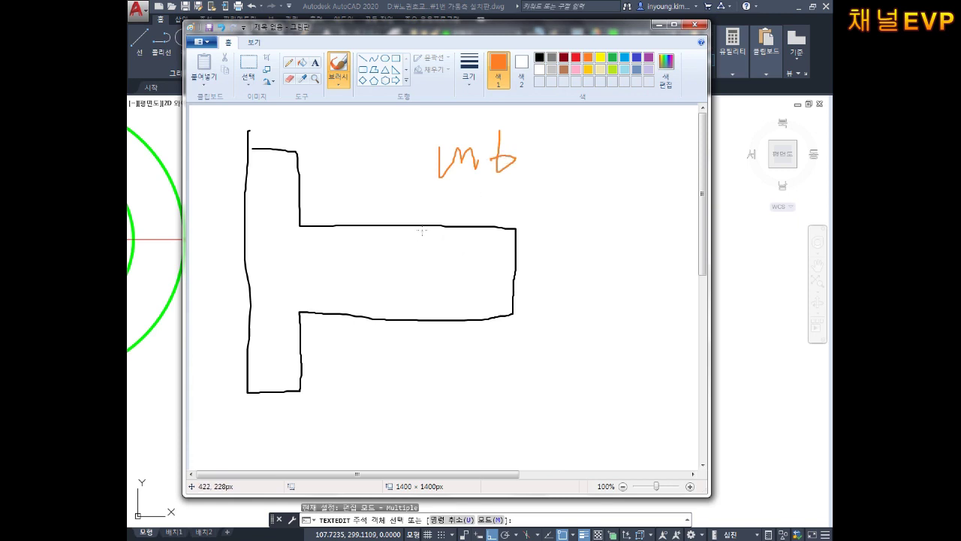
Draw an orange vertical ⌀6 dimension arrow and circle both orange notes
mouse_move(396, 228)
mouse_down()
mouse_move(407, 235)
mouse_move(394, 321)
mouse_move(408, 308)
mouse_move(398, 323)
mouse_up()
mouse_move(428, 260)
mouse_down()
mouse_move(422, 282)
mouse_move(428, 268)
mouse_move(434, 308)
mouse_up()
drag(473, 239, 459, 275)
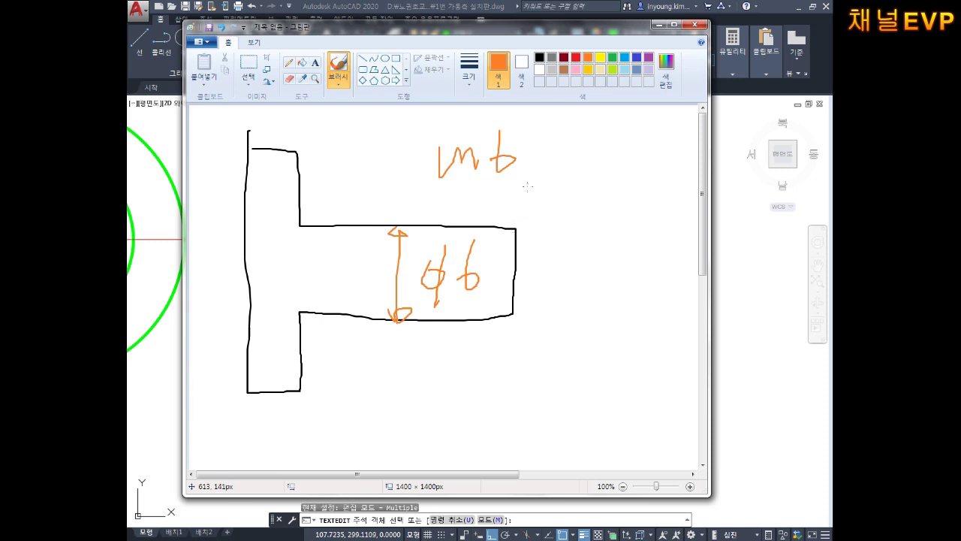
mouse_move(541, 170)
mouse_down()
mouse_move(425, 184)
mouse_move(517, 133)
mouse_move(531, 144)
mouse_up()
mouse_move(530, 292)
mouse_down()
mouse_move(412, 334)
mouse_move(360, 239)
mouse_move(450, 210)
mouse_move(548, 321)
mouse_up()
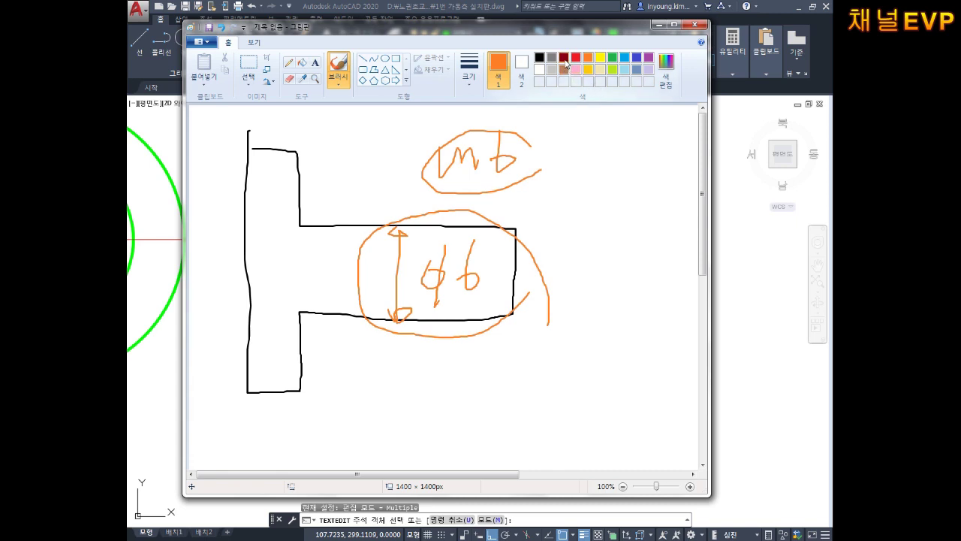
click(563, 57)
Draw the blue side view: a vertical line with top, bottom and hole-edge horizontals
click(624, 58)
drag(595, 127, 595, 372)
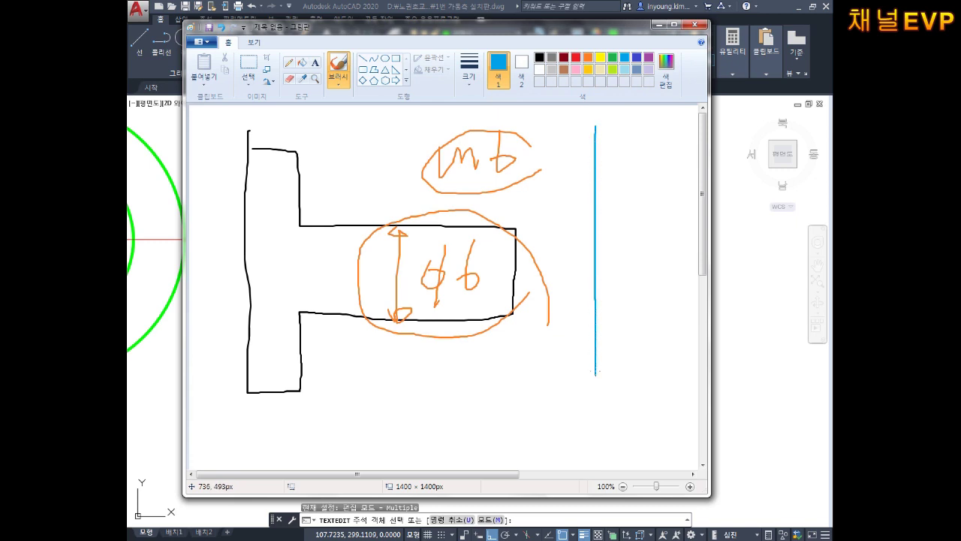
drag(599, 122, 673, 128)
drag(592, 386, 668, 389)
drag(599, 217, 678, 218)
drag(602, 314, 683, 315)
Add a blue ⌀6 dimension arrow between the hole-edge lines, briefly checking AutoCAD
mouse_move(629, 219)
mouse_down()
mouse_move(617, 233)
mouse_move(631, 221)
mouse_move(629, 308)
mouse_move(646, 294)
mouse_move(636, 314)
mouse_up()
drag(655, 257, 674, 268)
mouse_move(680, 234)
mouse_down()
mouse_move(657, 293)
mouse_move(683, 285)
mouse_up()
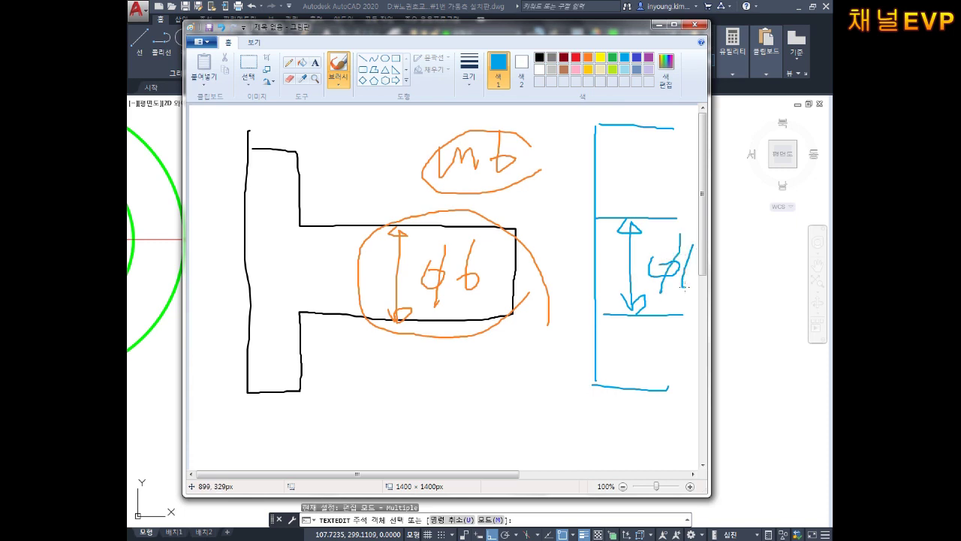
click(754, 310)
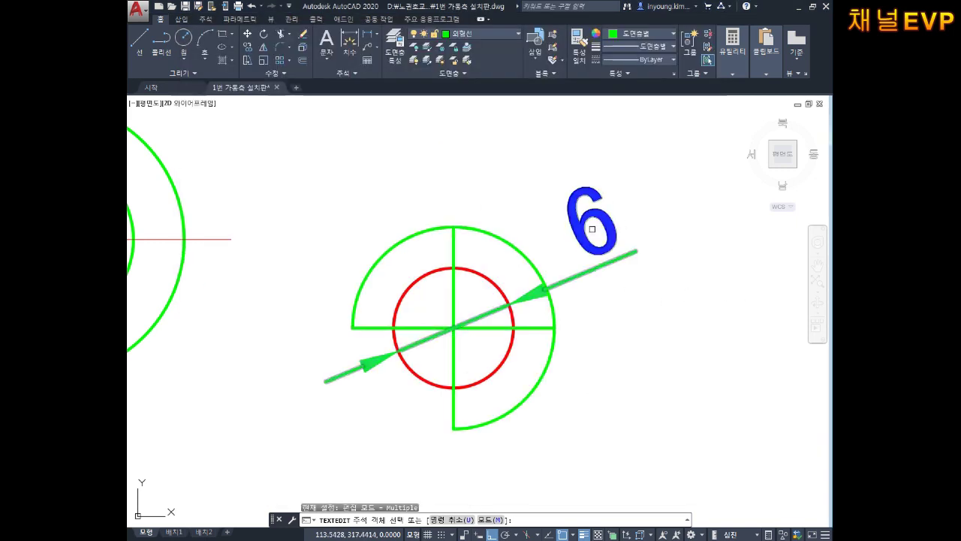
mouse_move(492, 533)
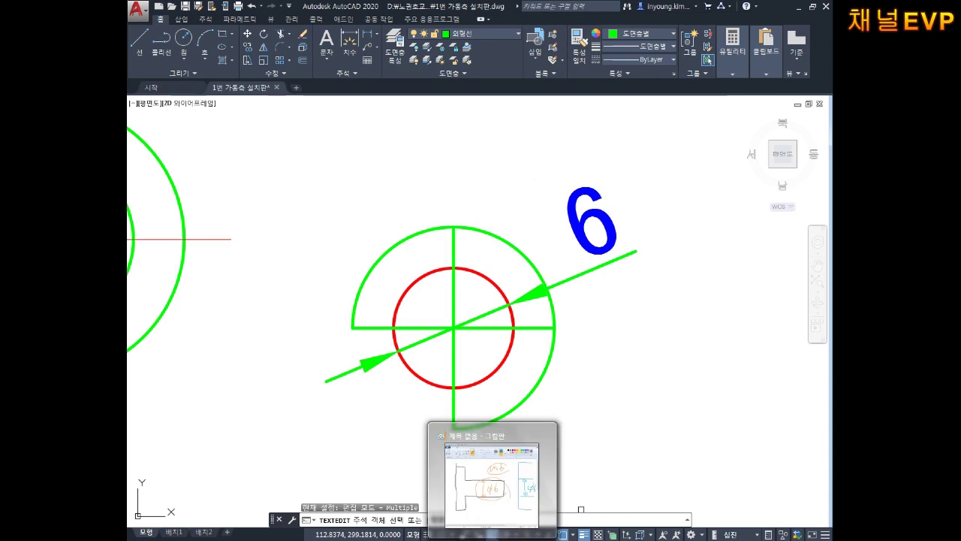
click(492, 480)
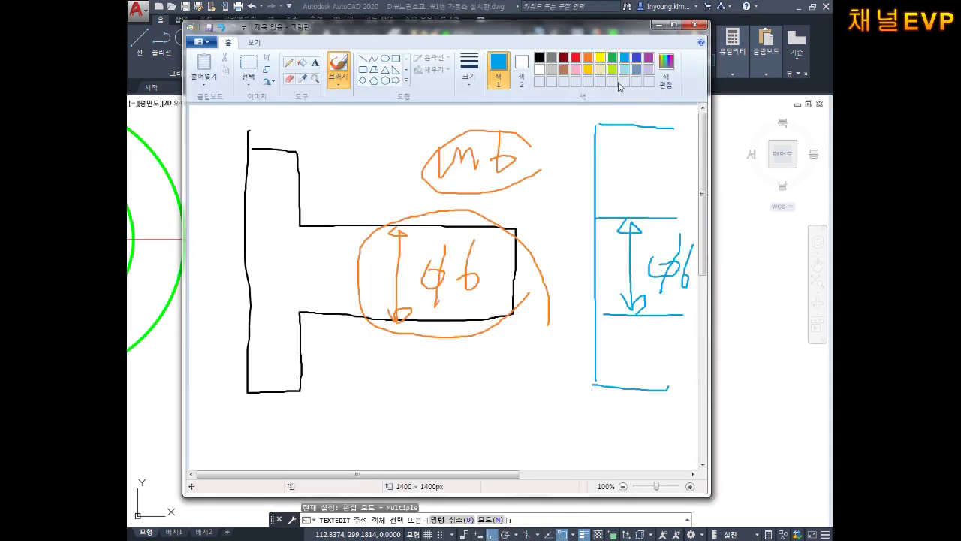
click(600, 58)
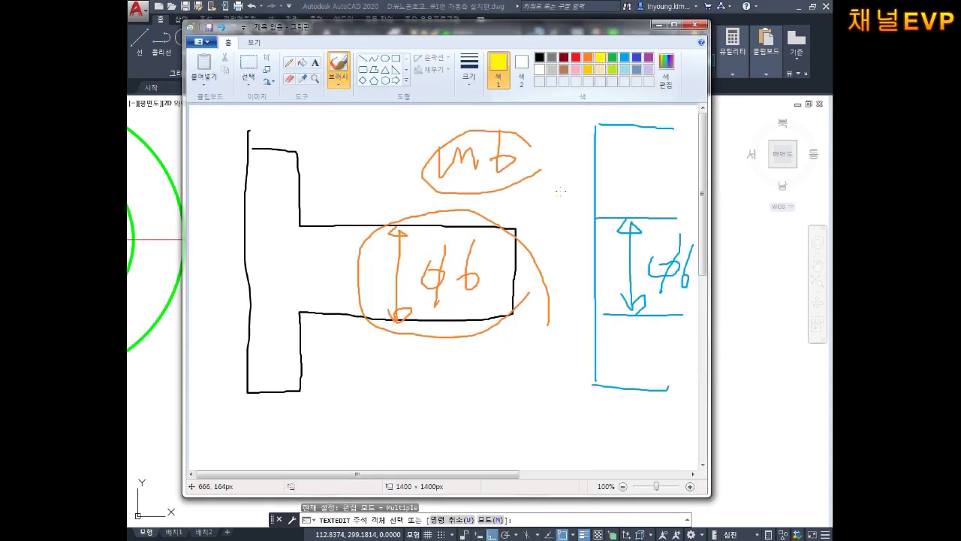
Draw yellow arrows linking the blue ⌀6 to the orange thread label and ⌀6 circle
drag(479, 223, 515, 225)
drag(640, 217, 618, 217)
mouse_move(521, 189)
mouse_down()
mouse_move(657, 187)
mouse_move(541, 198)
mouse_up()
mouse_move(628, 201)
mouse_down()
mouse_move(516, 197)
mouse_move(547, 210)
mouse_up()
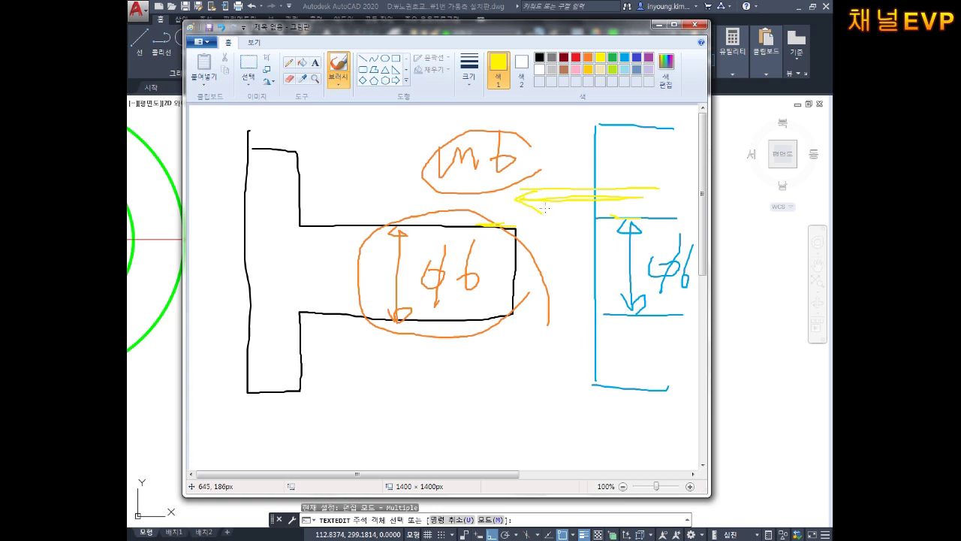
mouse_move(486, 267)
mouse_down()
mouse_move(625, 264)
mouse_move(481, 265)
mouse_move(505, 282)
mouse_up()
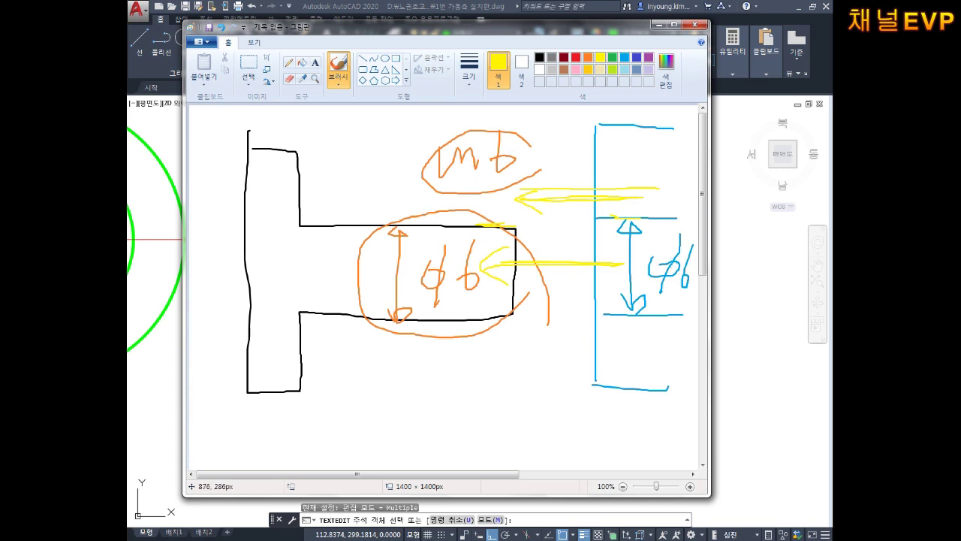
Write a yellow ⌀6 with a downward arrow, circle the thread label, then bring Notepad forward
drag(551, 326, 522, 384)
drag(504, 308, 452, 408)
mouse_move(493, 331)
mouse_down()
mouse_move(480, 361)
mouse_move(502, 368)
mouse_move(506, 337)
mouse_up()
drag(583, 322, 583, 442)
drag(564, 401, 579, 454)
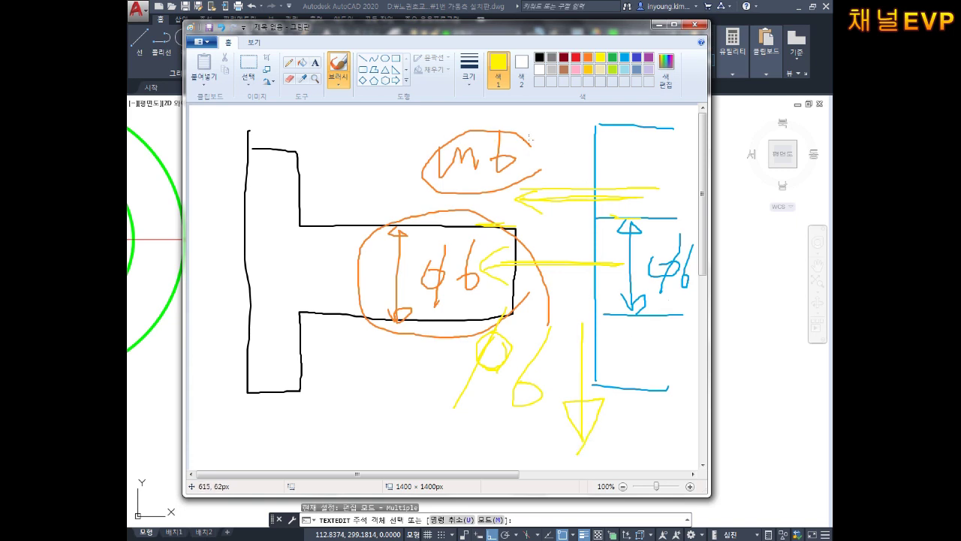
drag(505, 179, 534, 177)
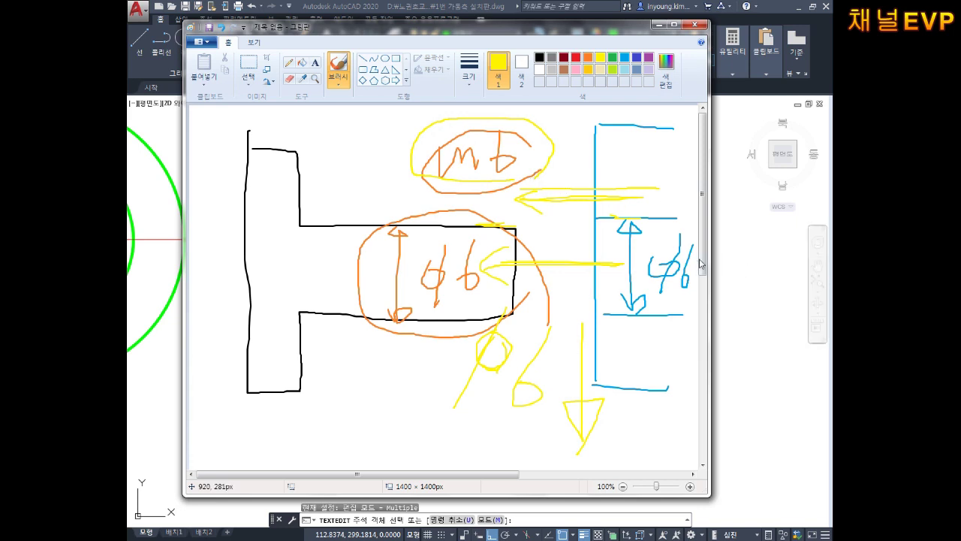
key(alt+Tab)
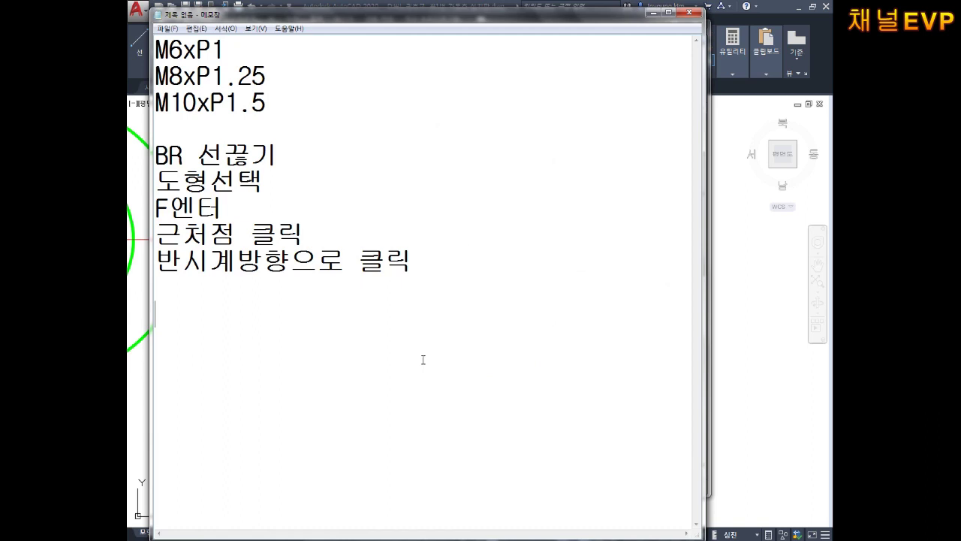
Type the formula line 'M - P= 드릴직경' with spaces around the minus sign
text(M-P= 드릴직경)
key(Left)
key(Left)
key(Left)
key(Left)
key(Left)
key(Left)
key(Left)
key(Left)
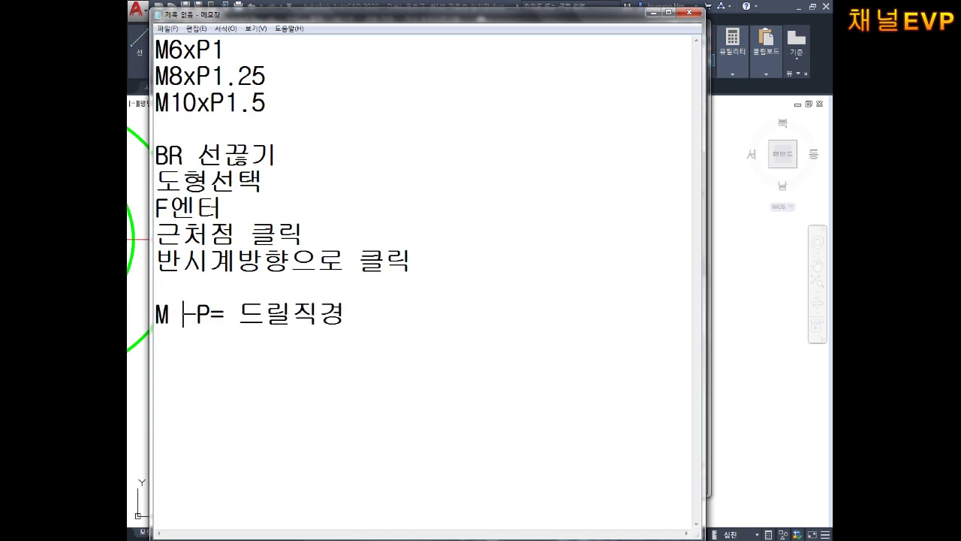
key(Right)
key(Left)
key(Right)
key(Right)
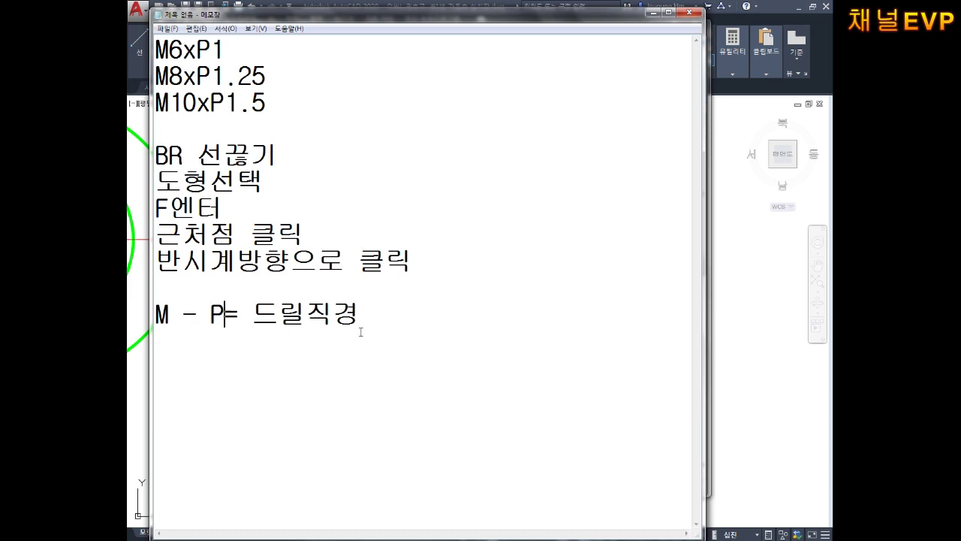
key(Right)
key(Right)
key(Right)
key(Right)
key(Return)
Add the definitions 'M: 보통삼각나사' and 'P: 피치(나사산의간격)', then highlight M6xP1
text(M: 보통삼각나사)
key(Return)
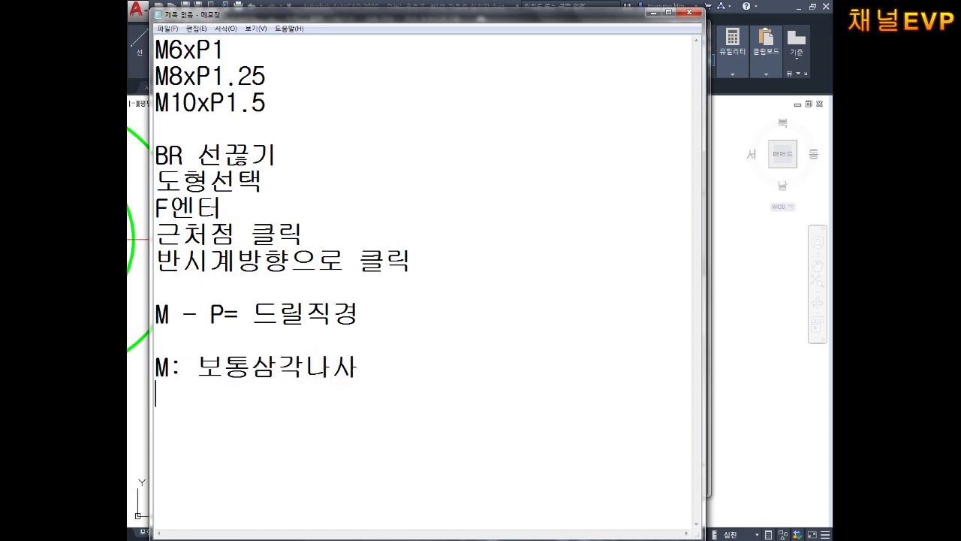
text(P: 피치(ㄴ나사산의간격)
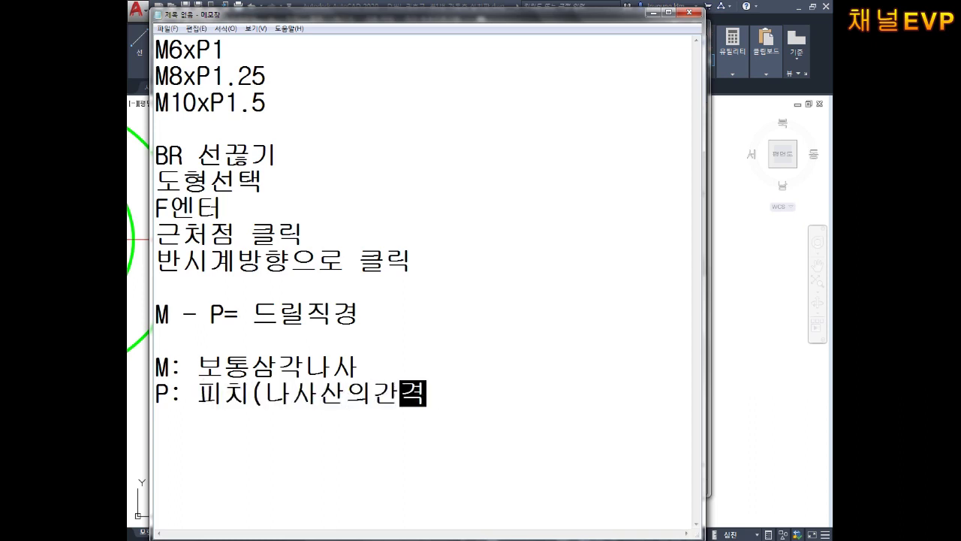
text())
key(Return)
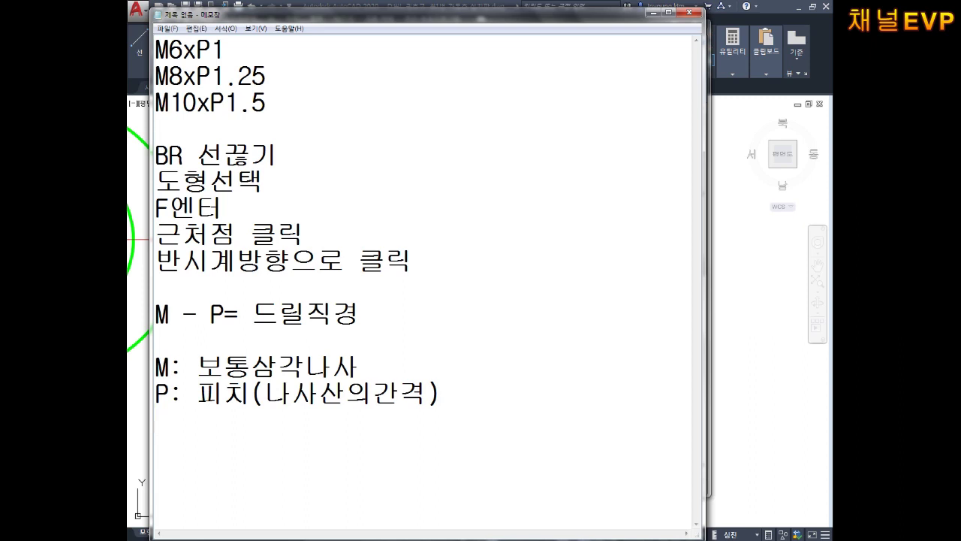
drag(225, 49, 156, 50)
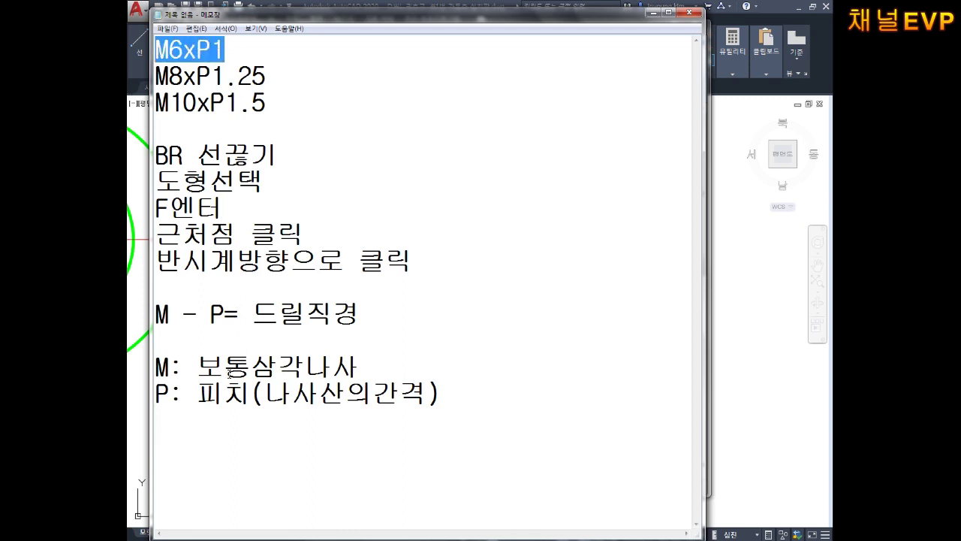
Add the worked example '6-1=5(작은구멍)' below the definitions, then switch back to AutoCAD
click(204, 418)
text(6-1=5)
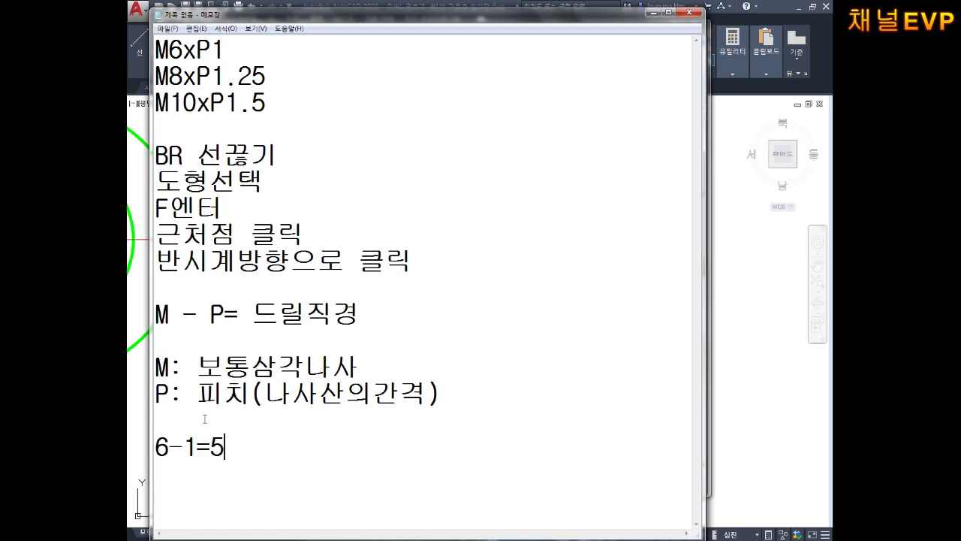
key(Right)
text((저ㅏㄱWW)
key(BackSpace)
key(BackSpace)
key(BackSpace)
key(BackSpace)
key(BackSpace)
text(지)
key(BackSpace)
text(작은)
key(BackSpace)
text(ㄱ구멍)
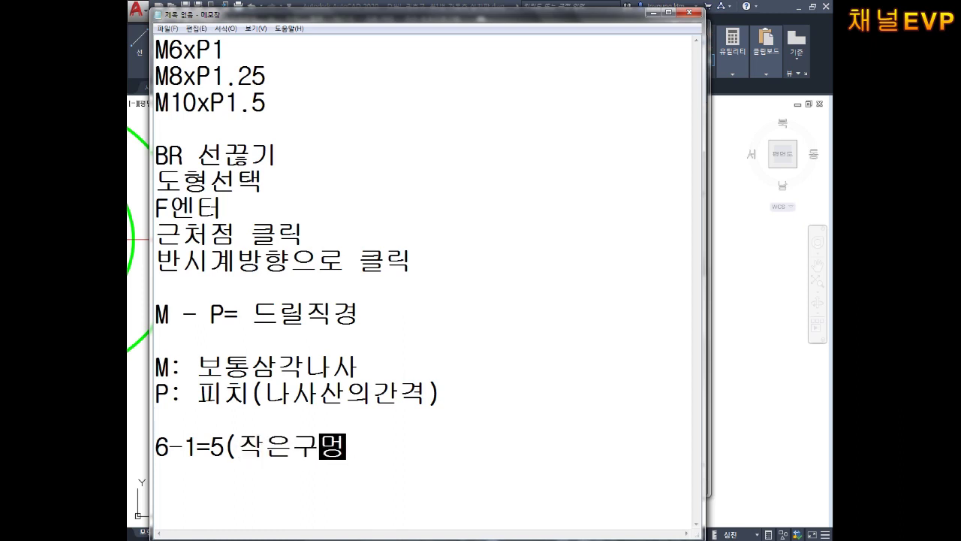
text())
key(Return)
key(Return)
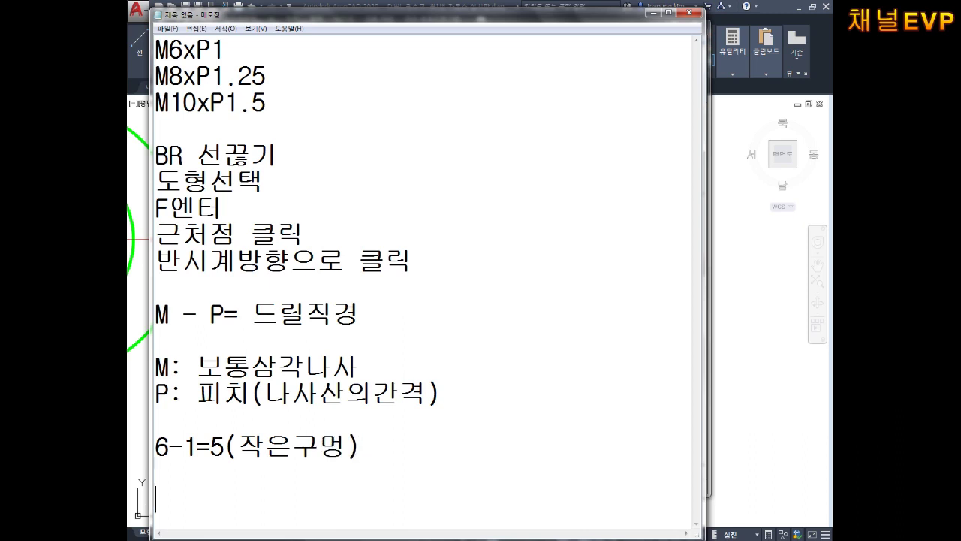
key(Return)
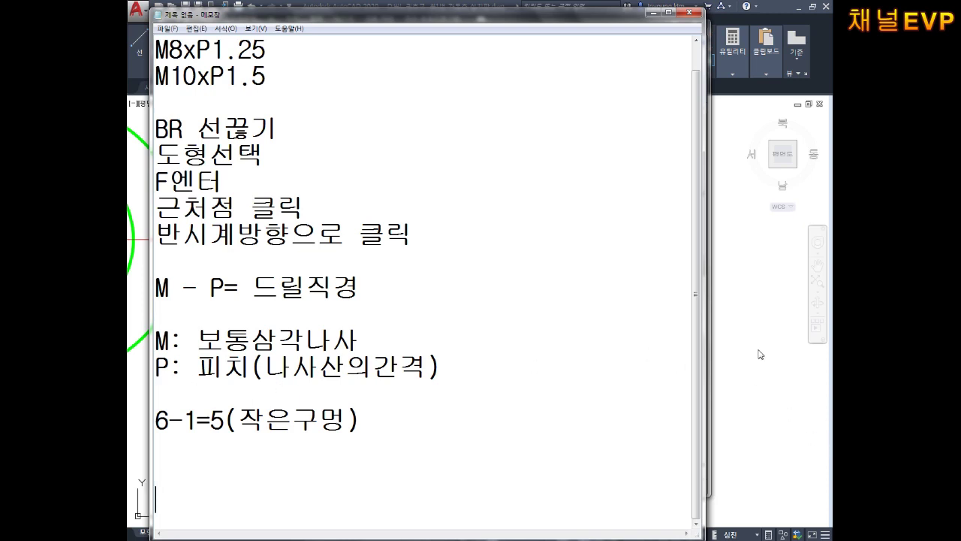
click(767, 380)
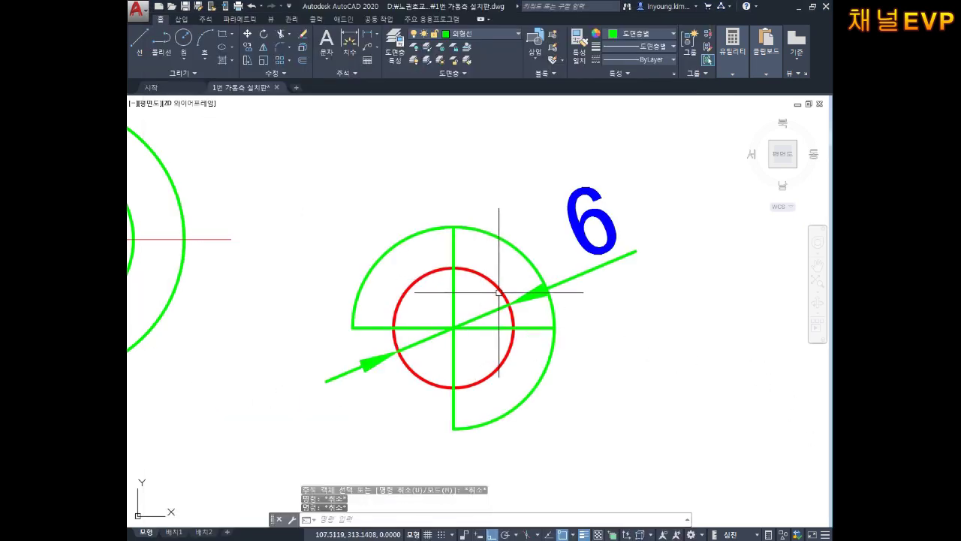
Change the red circle's diameter to 5 in the Properties palette
key(ctrl+1)
click(564, 279)
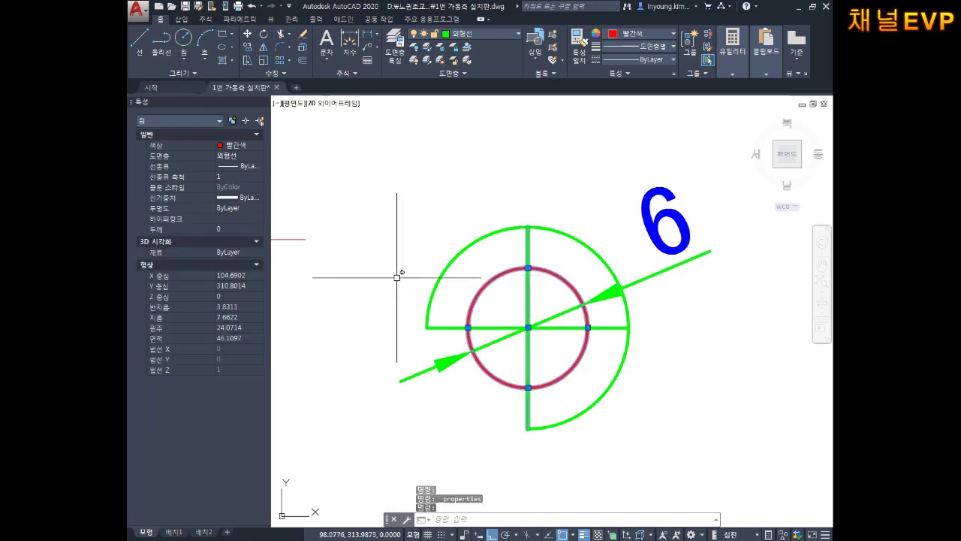
click(234, 318)
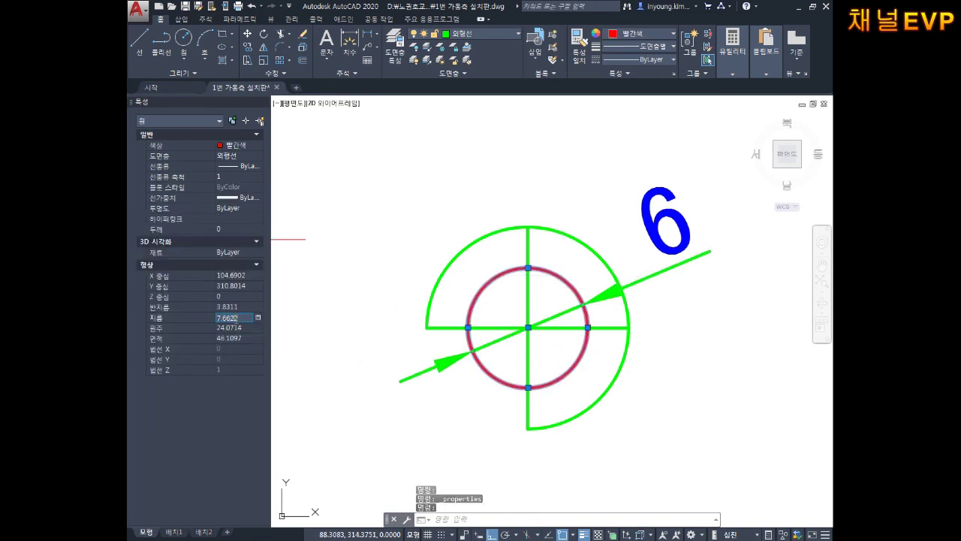
text(5)
key(Return)
key(Escape)
key(Escape)
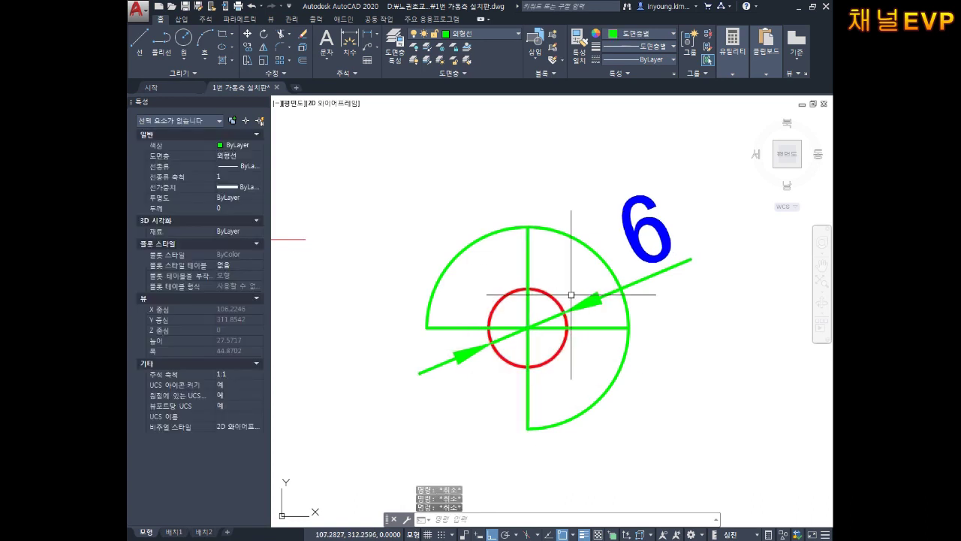
Delete the old 6 diameter dimension and start a new DDI diameter dimension on the red circle
scroll(685, 202, up, 5)
scroll(685, 202, down, 2)
click(685, 202)
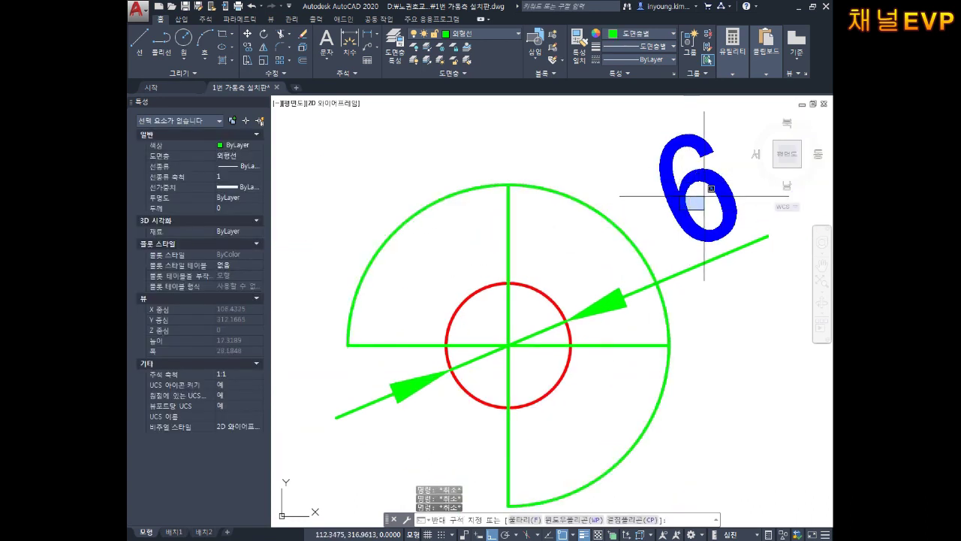
key(Escape)
key(Escape)
click(709, 233)
click(708, 242)
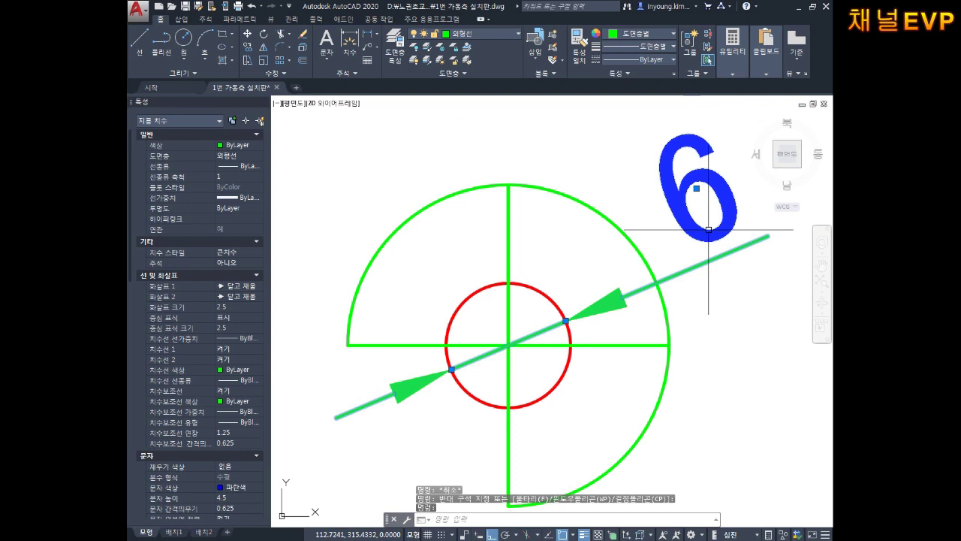
key(Delete)
scroll(709, 241, down, 2)
text(ddi)
key(Return)
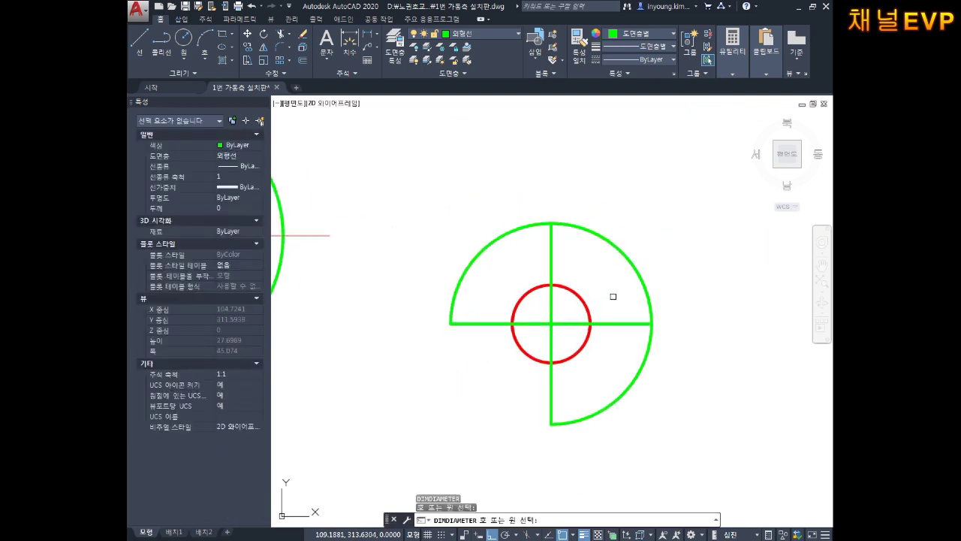
click(589, 305)
Place the Ø5 dimension at the circle's upper right, recentre the top view, and select the green arc
click(740, 202)
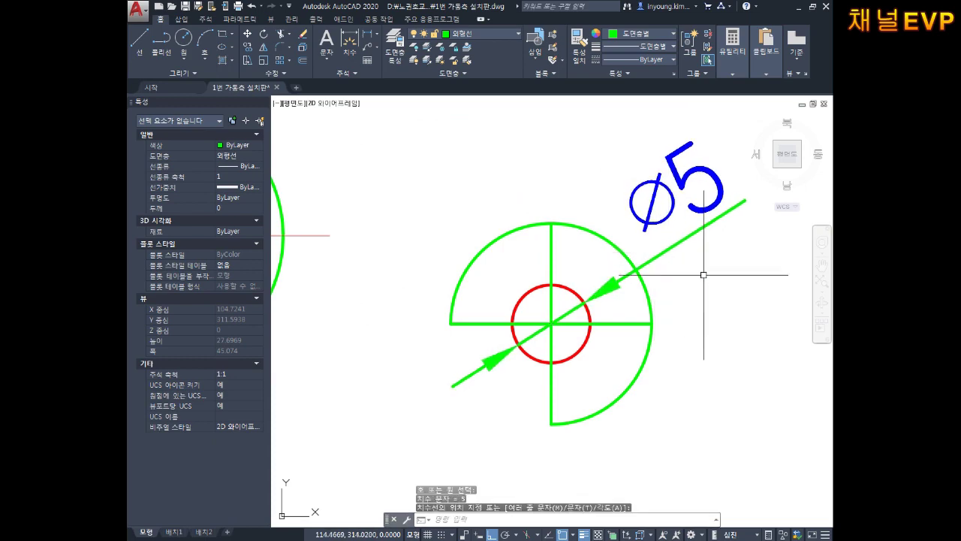
key(Escape)
key(Escape)
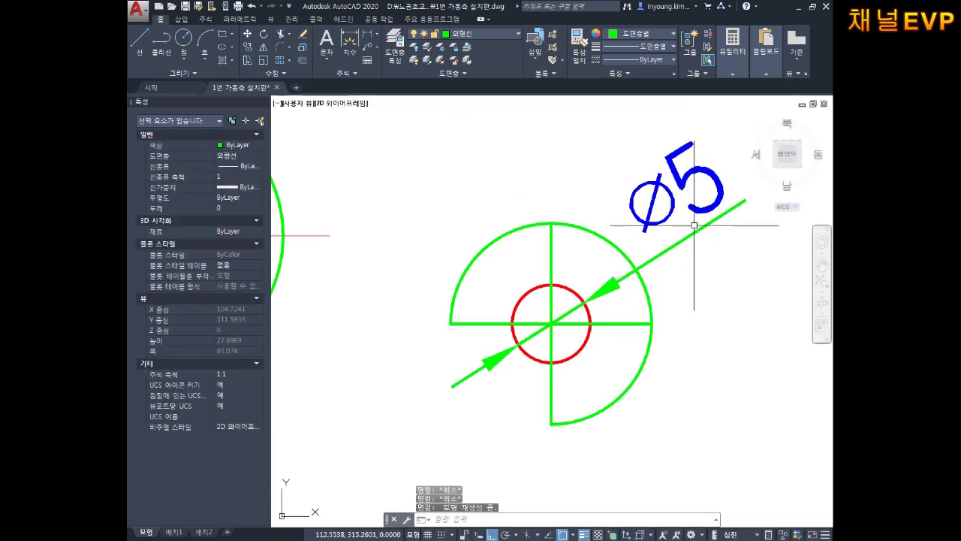
click(786, 156)
scroll(443, 225, up, 5)
middle_drag(451, 285, 482, 327)
scroll(482, 327, down, 5)
middle_drag(510, 278, 536, 222)
click(517, 229)
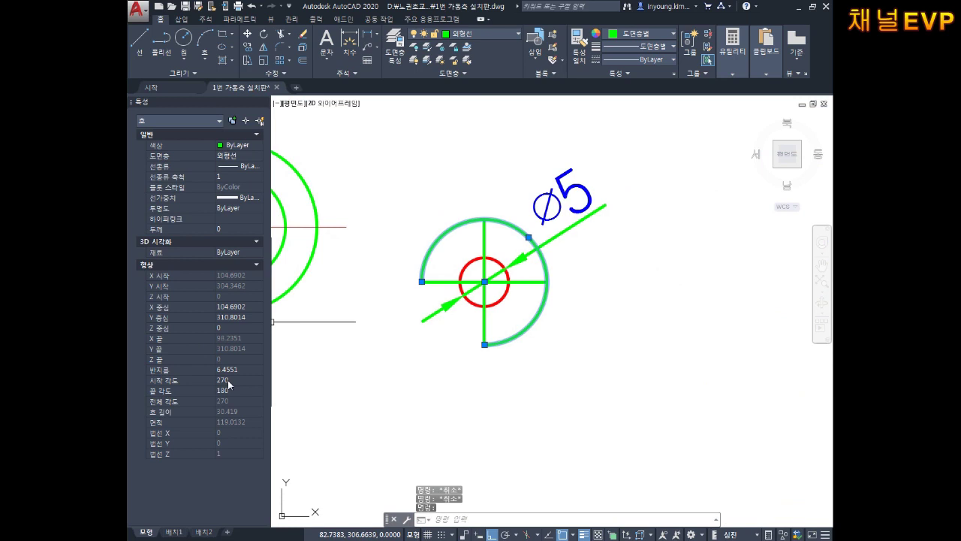
Set the green arc's radius to 3 in the Properties palette
click(233, 370)
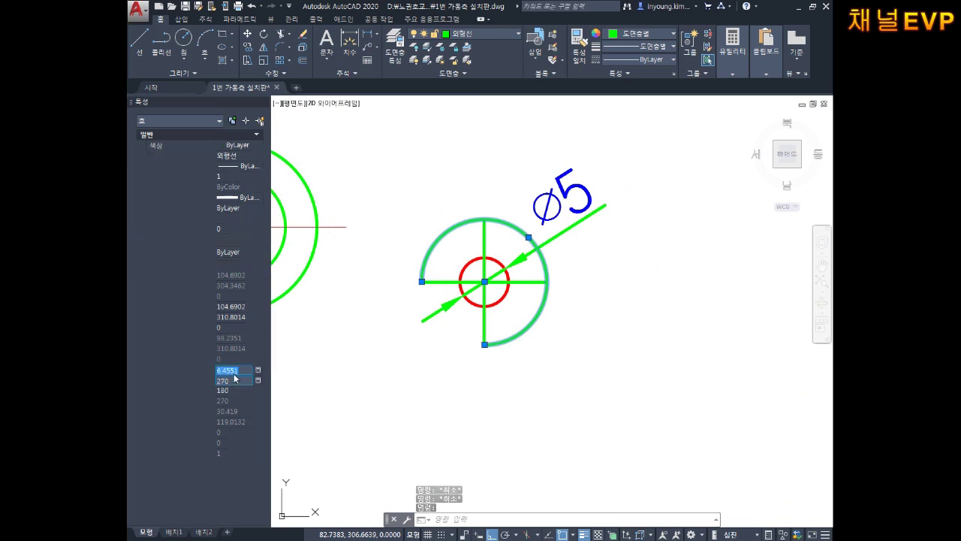
text(3)
key(Return)
key(Escape)
key(Escape)
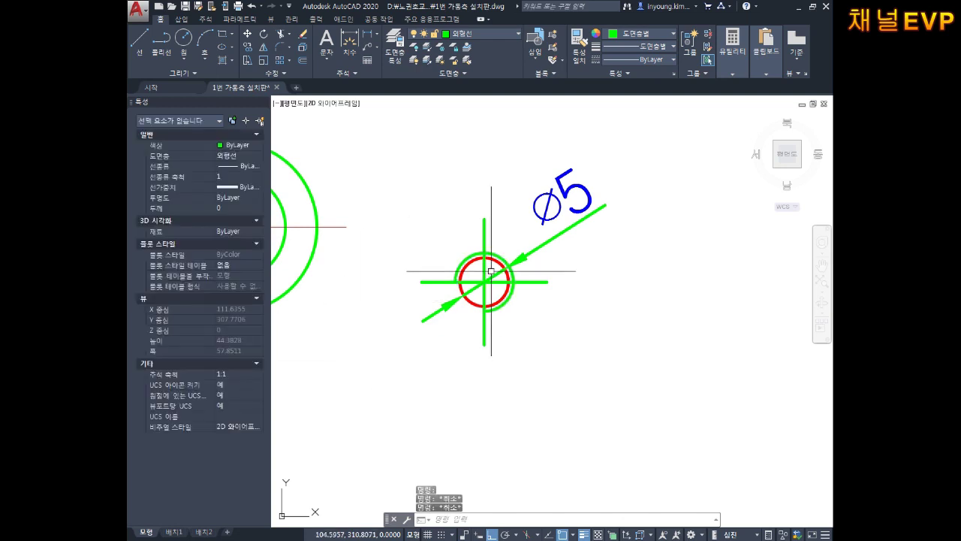
scroll(491, 271, up, 5)
scroll(506, 279, down, 5)
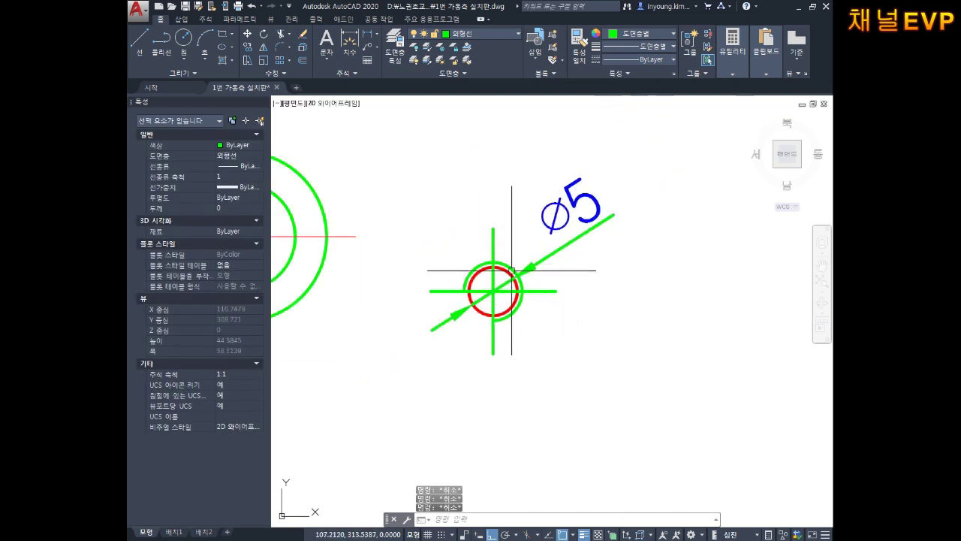
scroll(517, 264, up, 4)
Dimension the green arc with an R3 radius label at its lower right
text(DD)
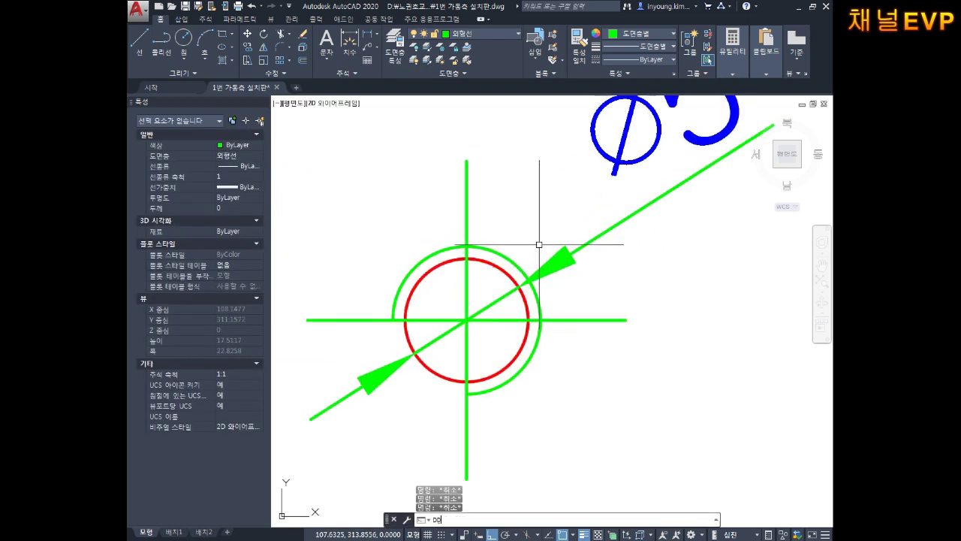
key(Return)
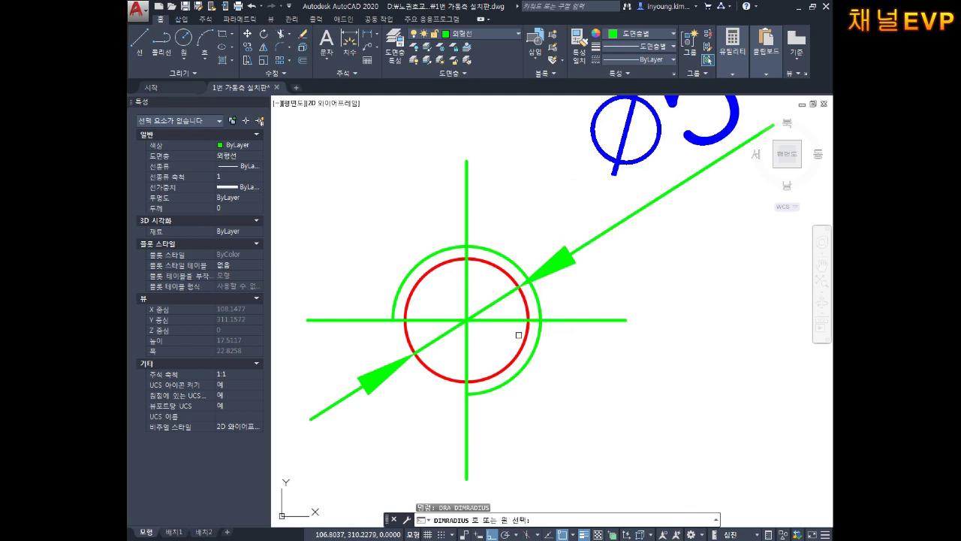
click(534, 349)
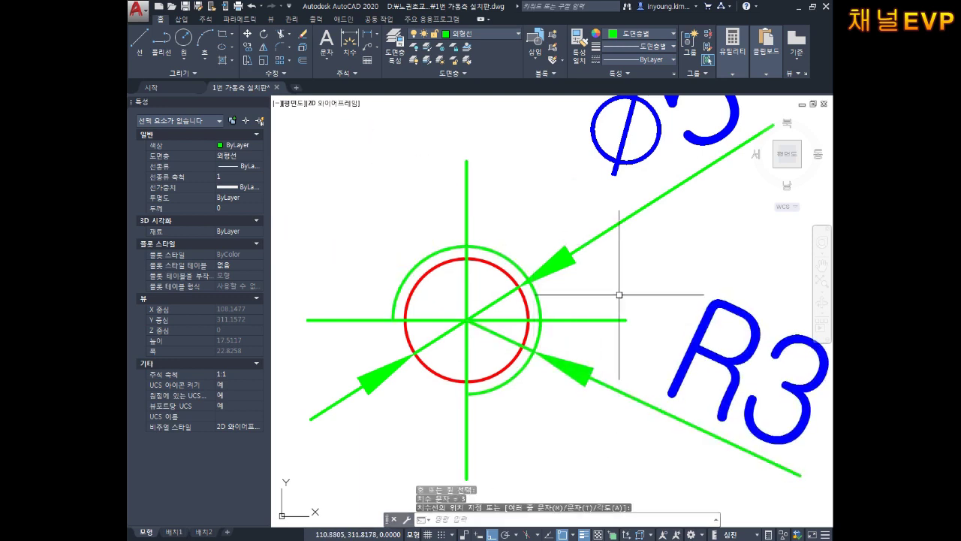
scroll(570, 323, down, 4)
scroll(552, 270, up, 2)
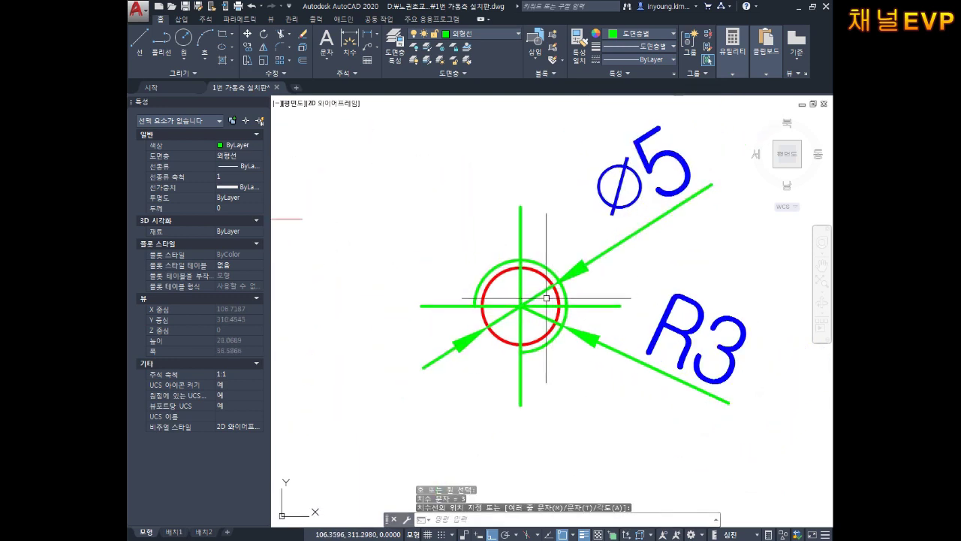
key(Escape)
key(Escape)
click(587, 319)
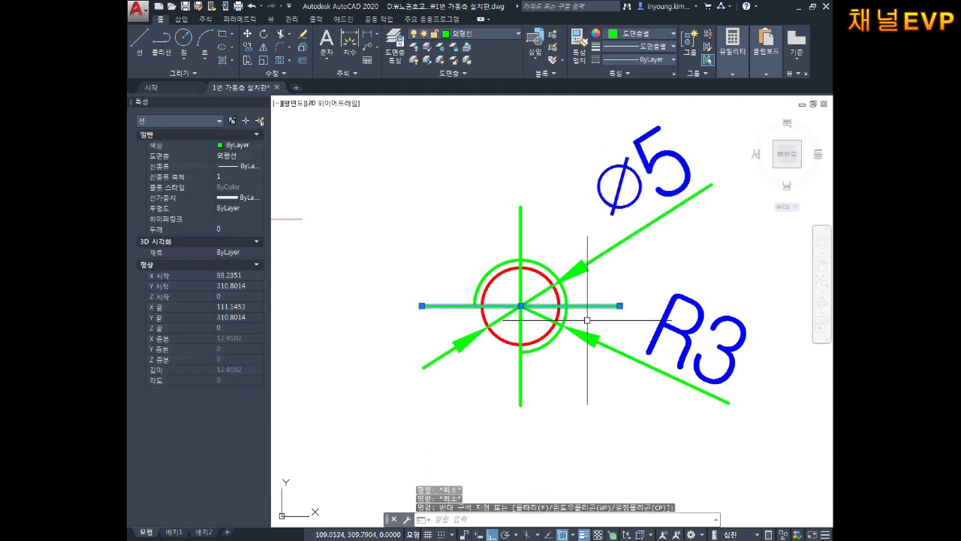
Trim the centre line overhangs back to the circle outlines
key(Escape)
text(tr)
key(Return)
key(Return)
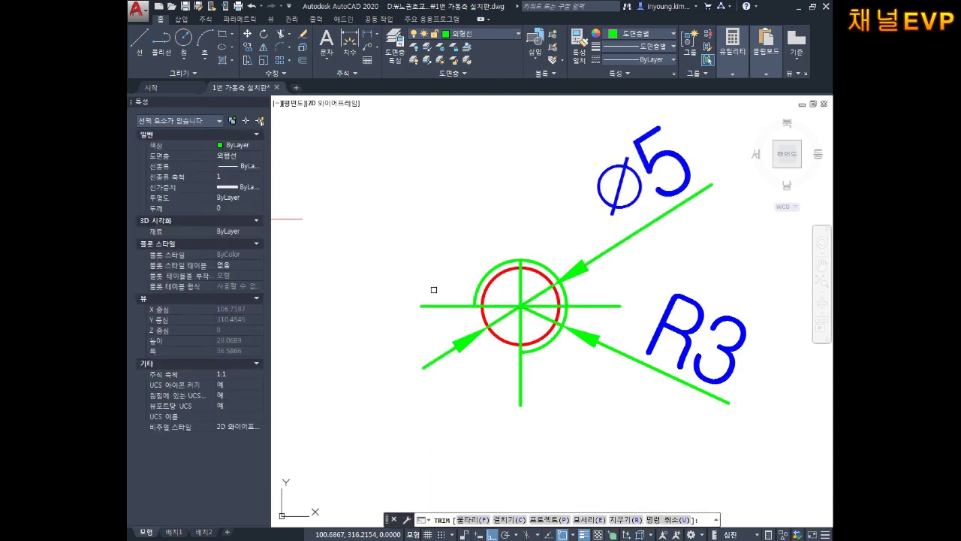
click(434, 306)
click(428, 343)
click(495, 411)
key(Escape)
key(Escape)
Move the Ø5 and R3 dimensions onto the 치수선 layer
drag(611, 263, 588, 398)
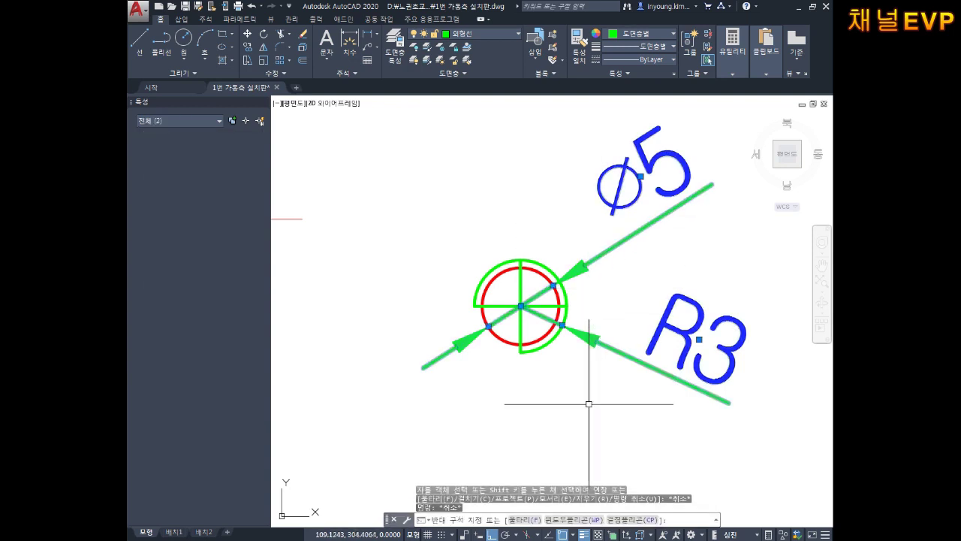
click(464, 35)
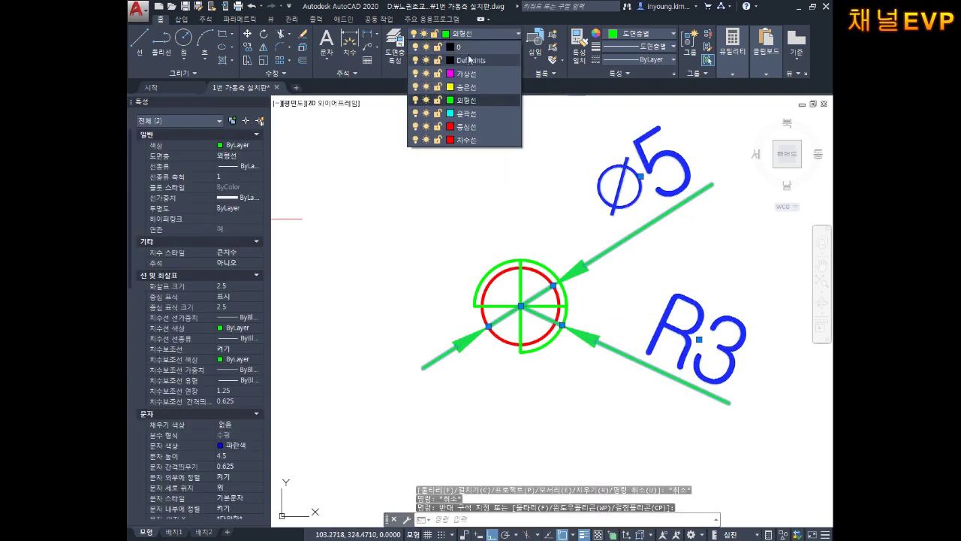
click(470, 139)
Delete the Ø5 and R3 dimensions from the drawing
key(Escape)
key(Escape)
scroll(633, 240, up, 2)
middle_drag(633, 240, 589, 280)
scroll(589, 280, down, 2)
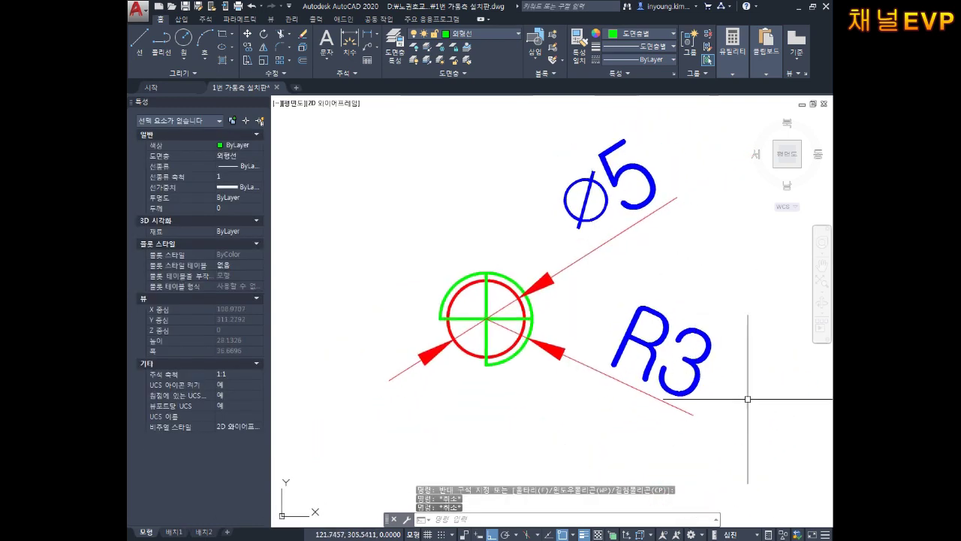
click(650, 215)
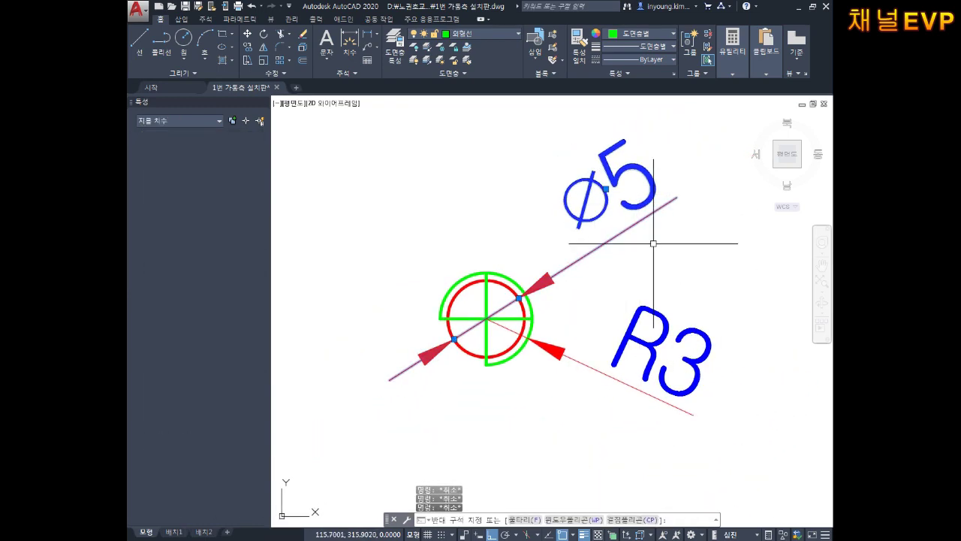
key(Delete)
click(644, 386)
key(Delete)
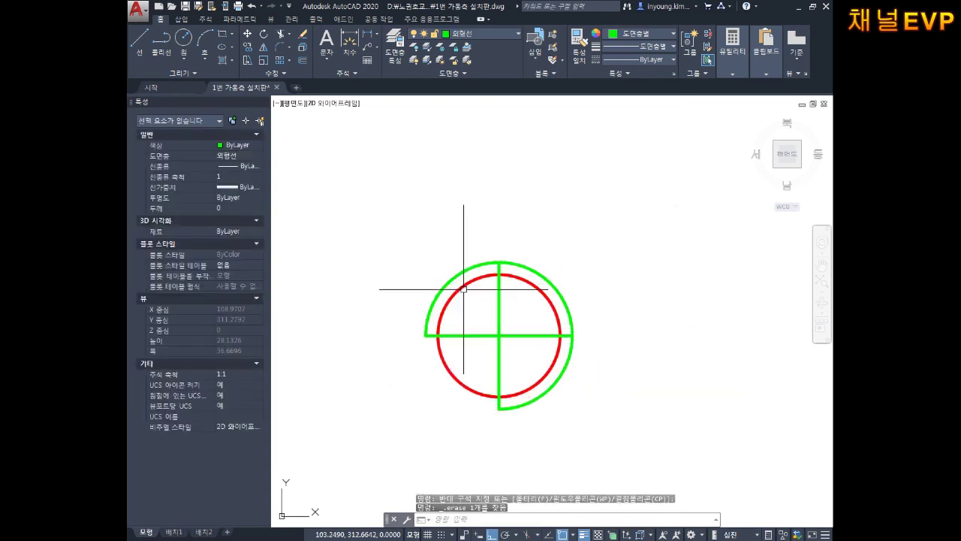
scroll(554, 323, up, 3)
click(480, 33)
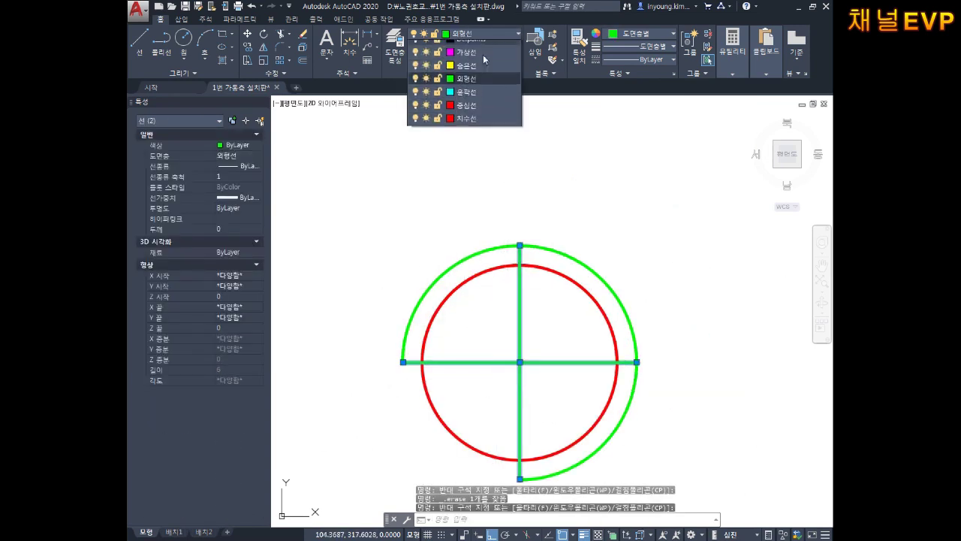
Move both centre lines onto the 중심선 layer, cancelling a few stray line commands
click(473, 126)
key(Escape)
key(Escape)
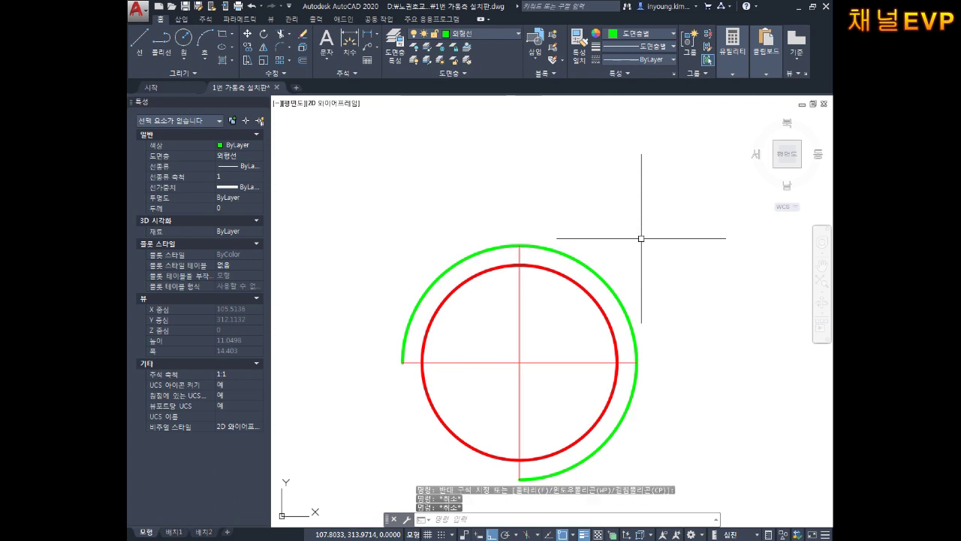
text(ㄴ)
key(Return)
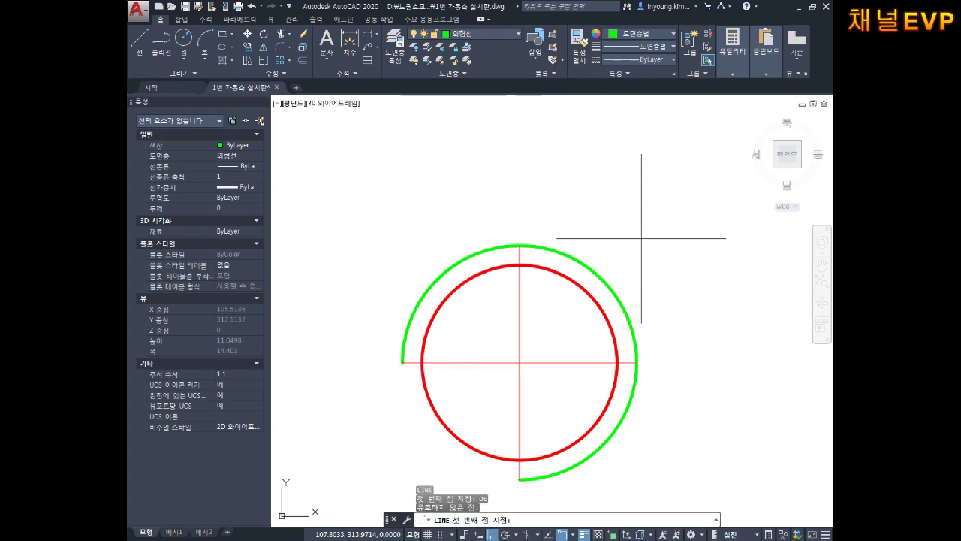
text(3)
key(Return)
key(Escape)
key(Escape)
key(Escape)
text(ㄴ)
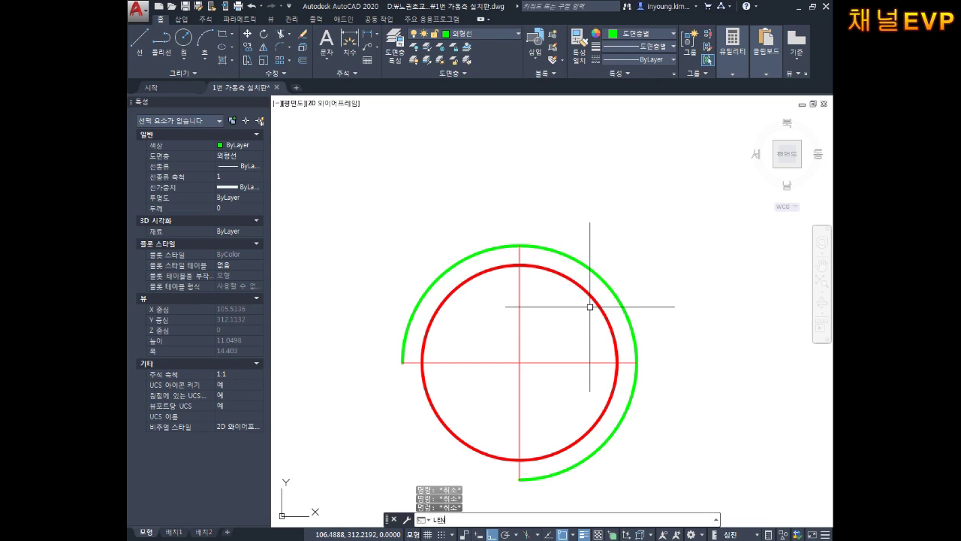
text(3)
key(Return)
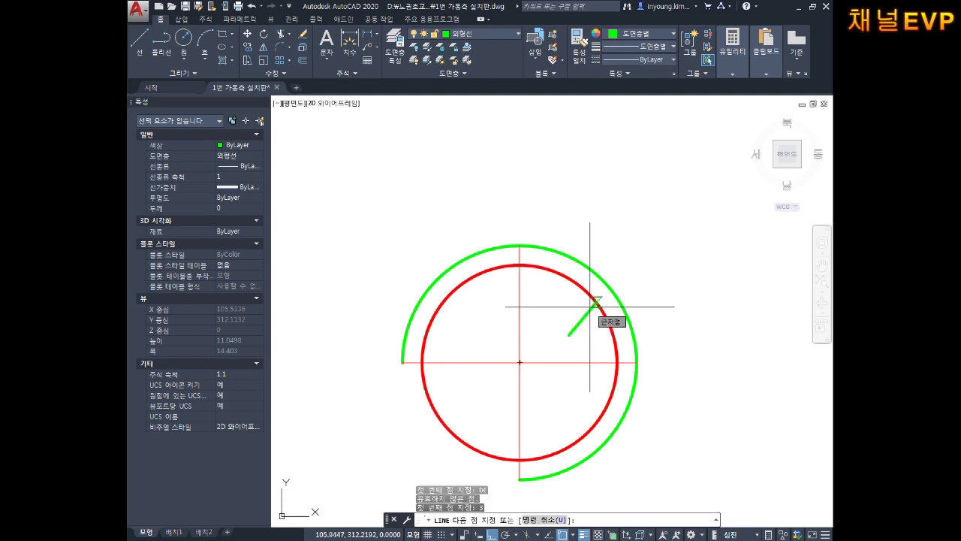
key(Escape)
key(Escape)
key(Escape)
text(ㄴ)
key(Return)
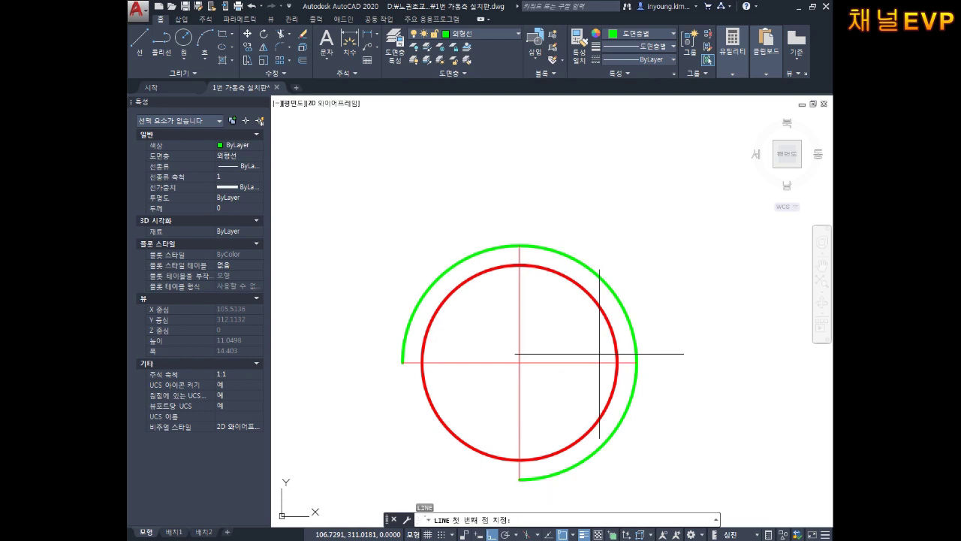
key(Escape)
key(Escape)
Lengthen each end of the vertical and horizontal centre lines by a delta of 3
key(Return)
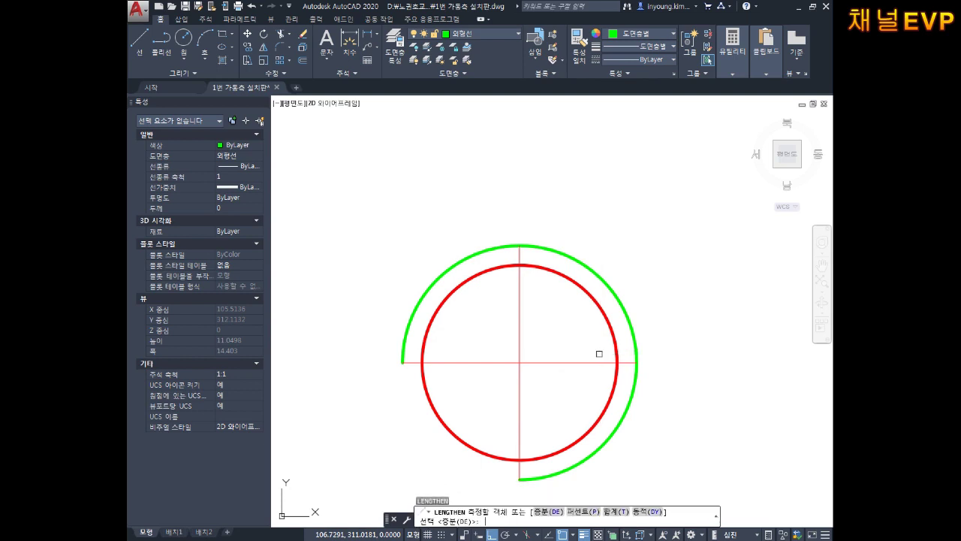
text(DE)
key(Return)
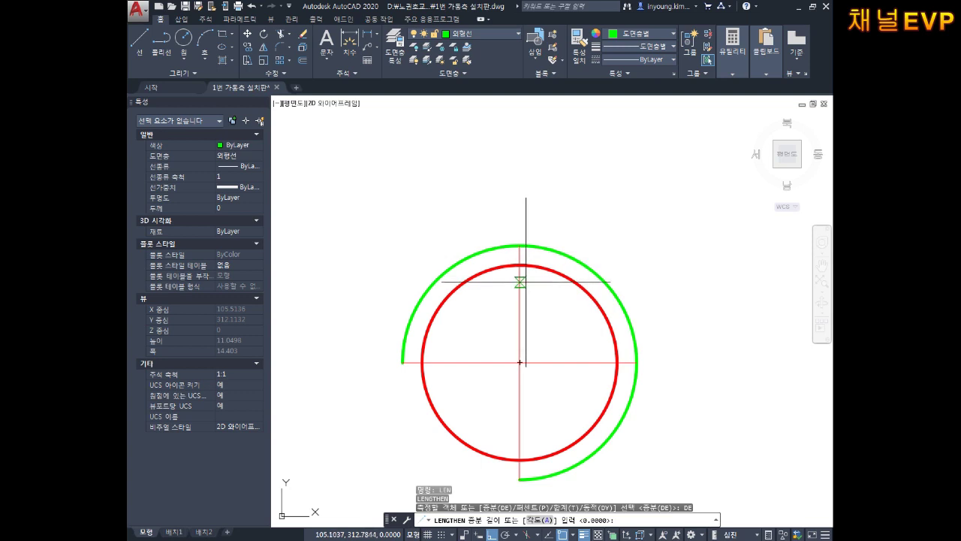
text(3)
key(Return)
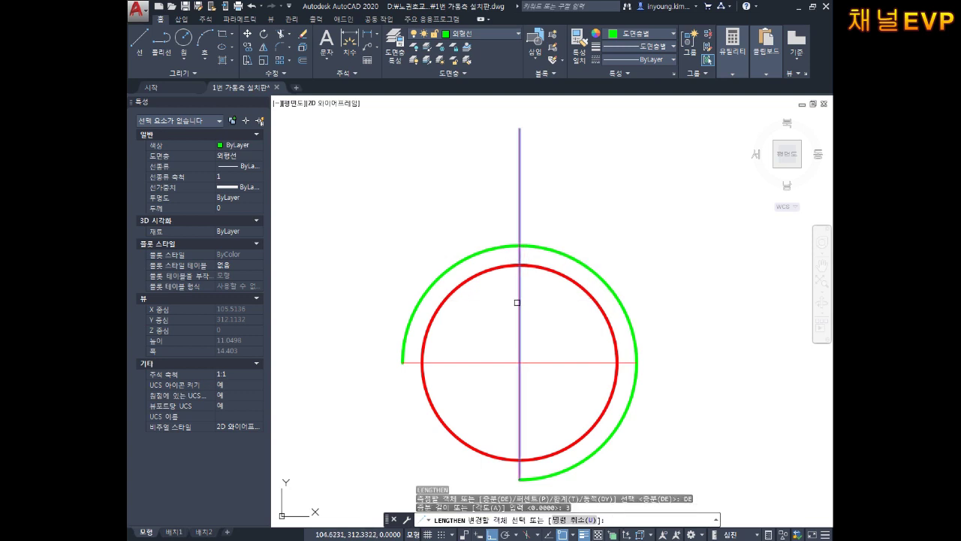
click(516, 303)
click(474, 363)
click(518, 397)
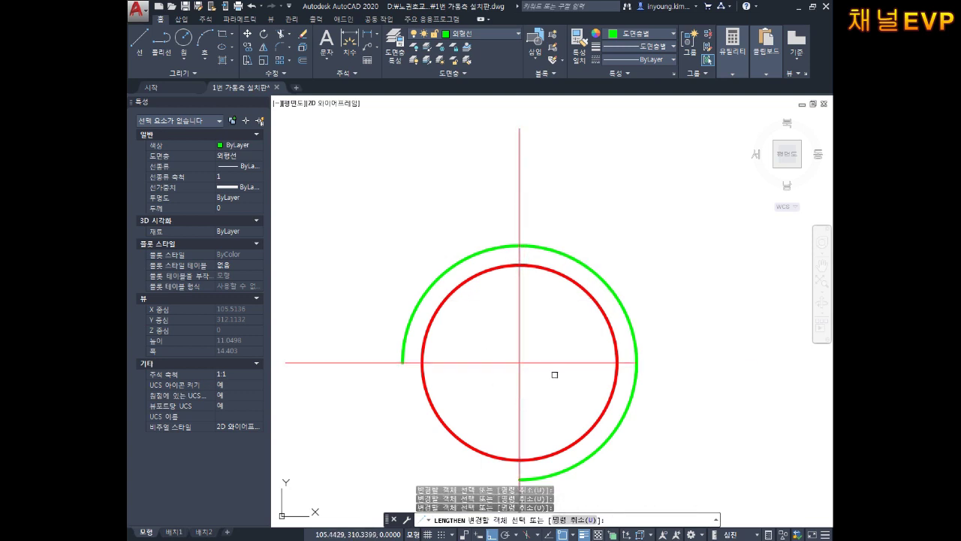
click(554, 363)
scroll(554, 363, down, 3)
scroll(526, 323, up, 2)
key(Escape)
click(522, 276)
click(488, 321)
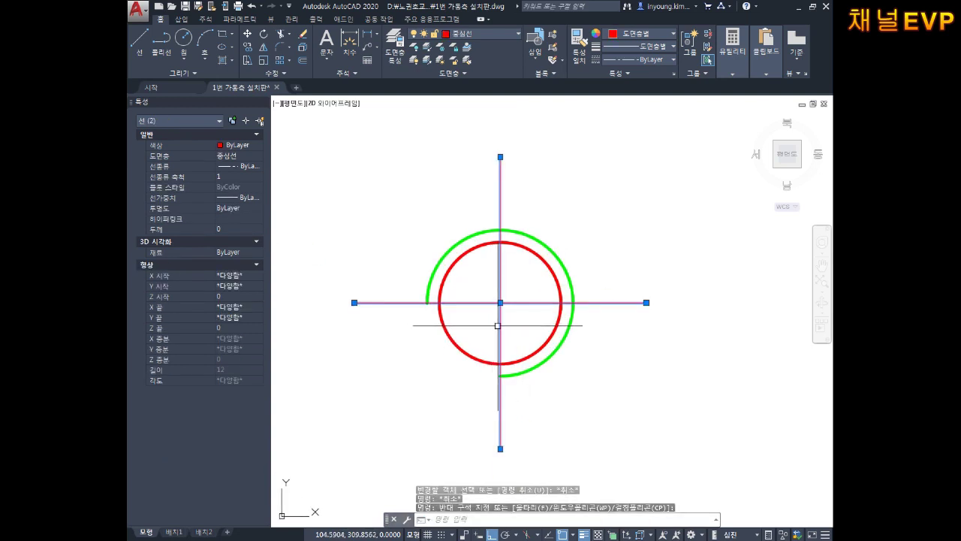
Set the centre lines' linetype scale to 0.5 so they display dashed
click(226, 177)
text(0.5)
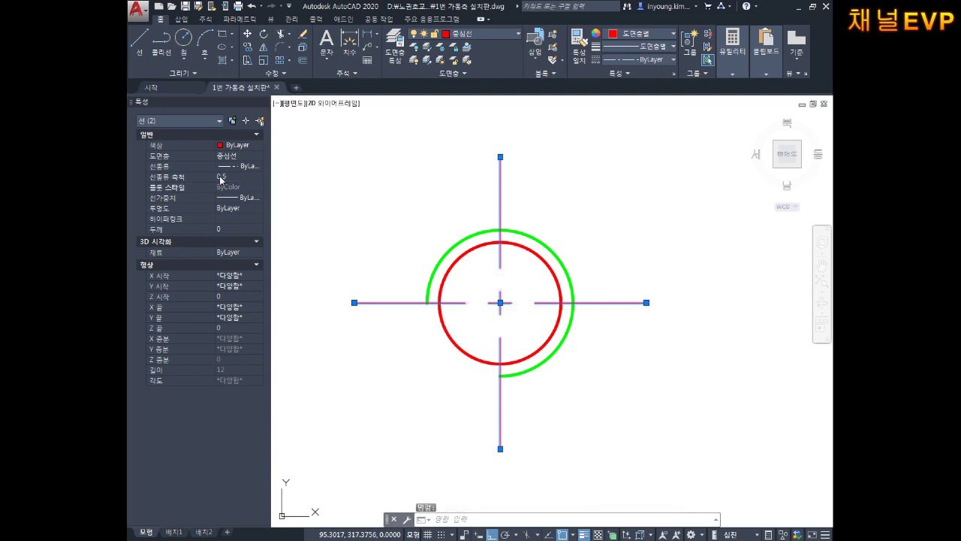
key(Escape)
key(Escape)
middle_drag(518, 315, 561, 314)
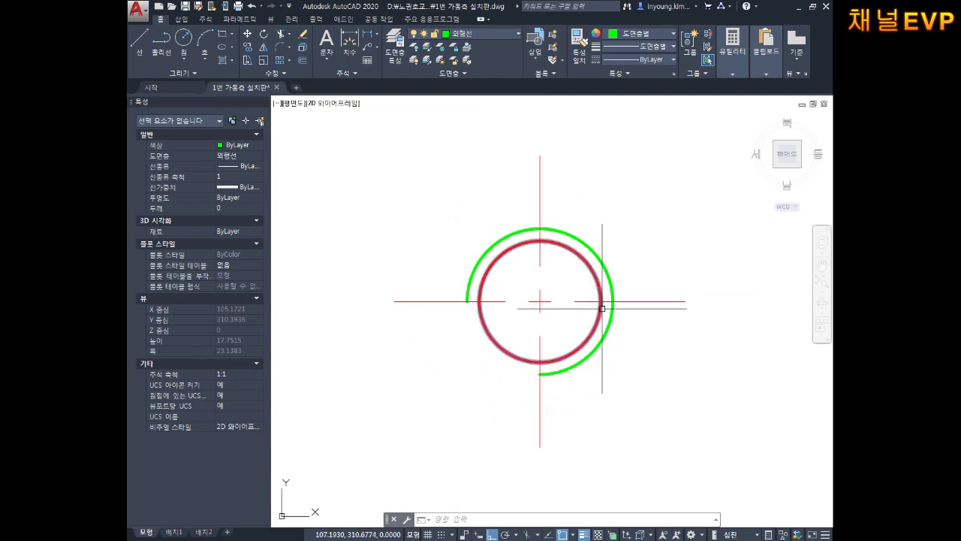
middle_drag(609, 275, 615, 275)
key(Escape)
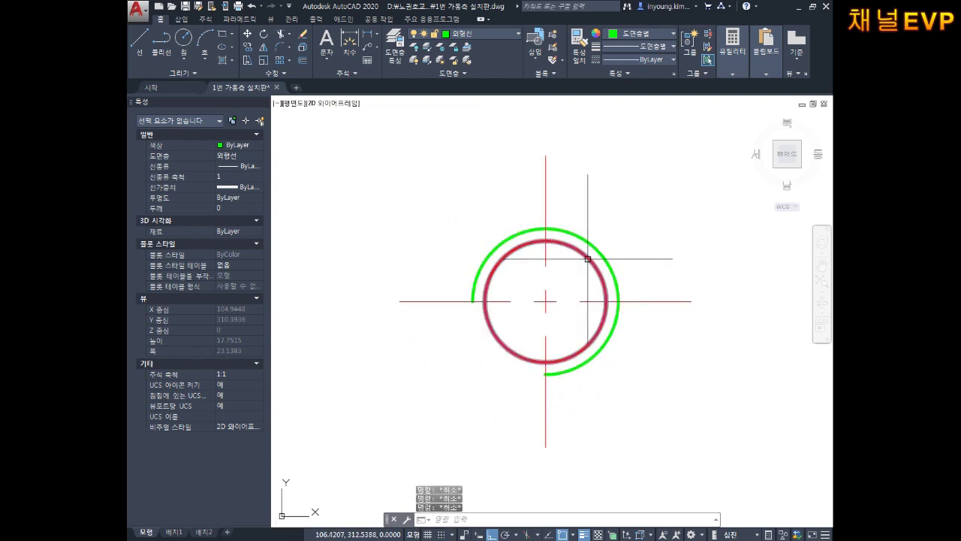
Set the inner circle's colour to ByLayer so it turns green
click(587, 255)
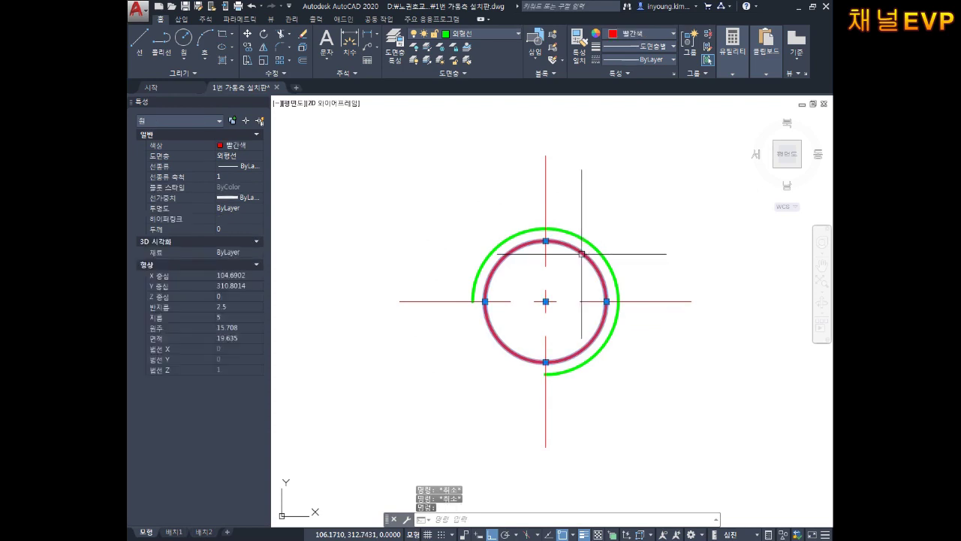
click(633, 40)
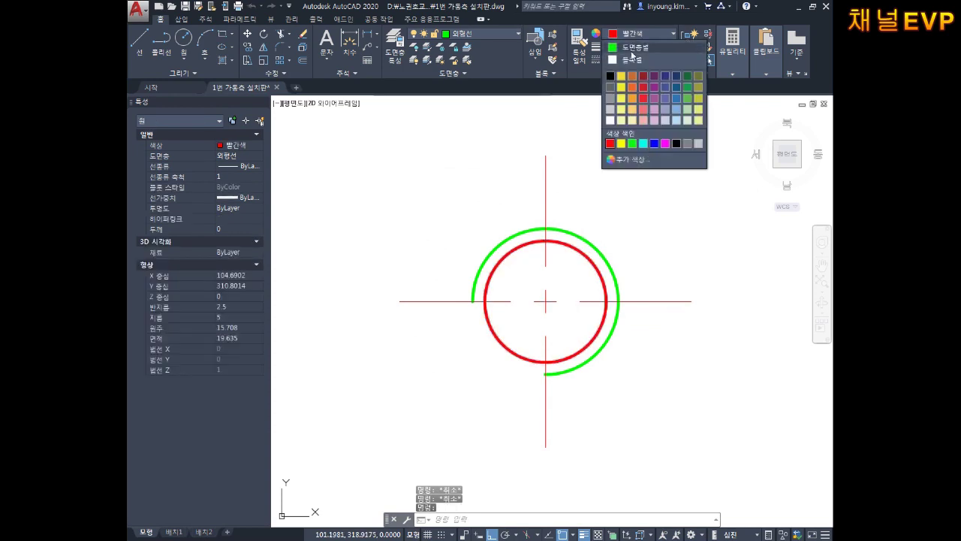
click(635, 54)
key(Escape)
scroll(525, 287, up, 1)
scroll(545, 285, up, 3)
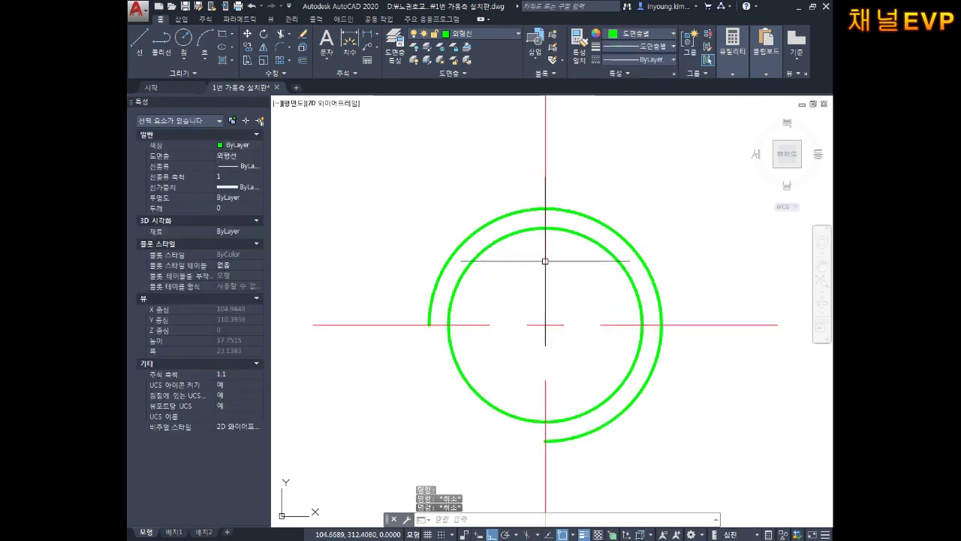
scroll(420, 315, down, 4)
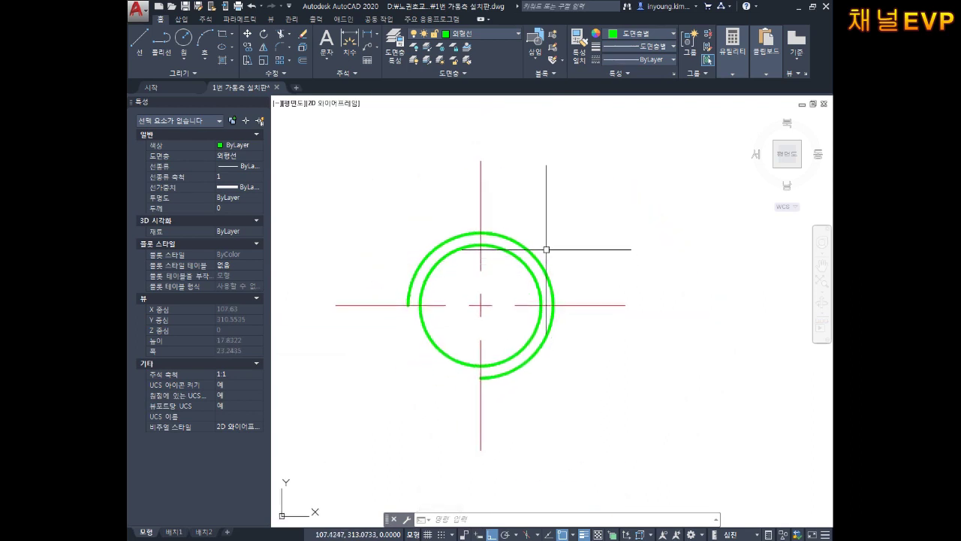
Put the outer three-quarter arc on a red layer so it shows as a thin red line
click(511, 239)
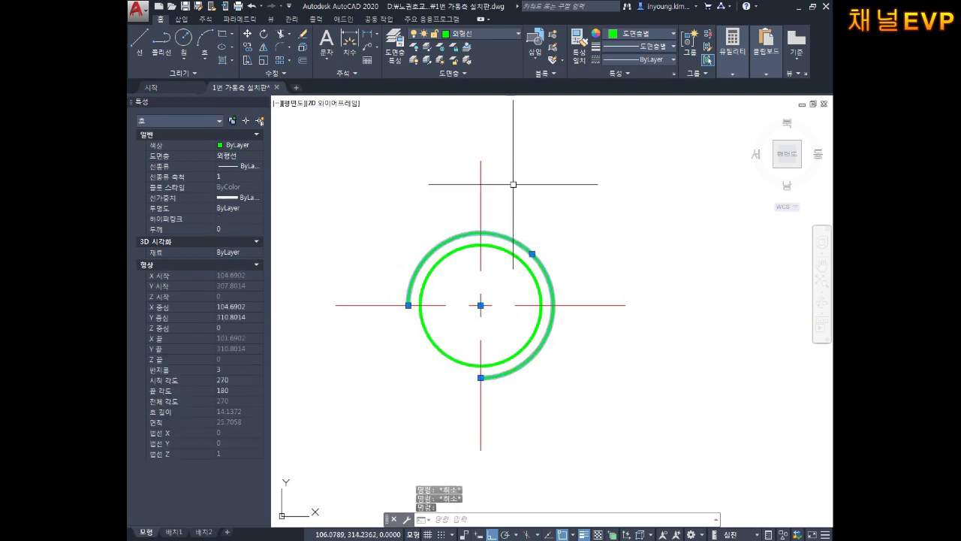
click(485, 33)
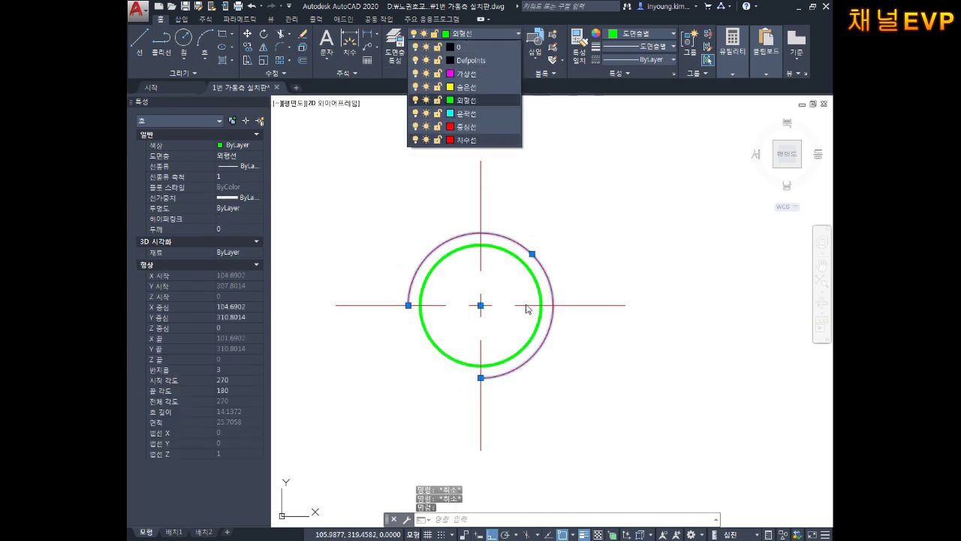
click(591, 231)
click(593, 218)
key(Escape)
key(Escape)
middle_drag(575, 244, 611, 210)
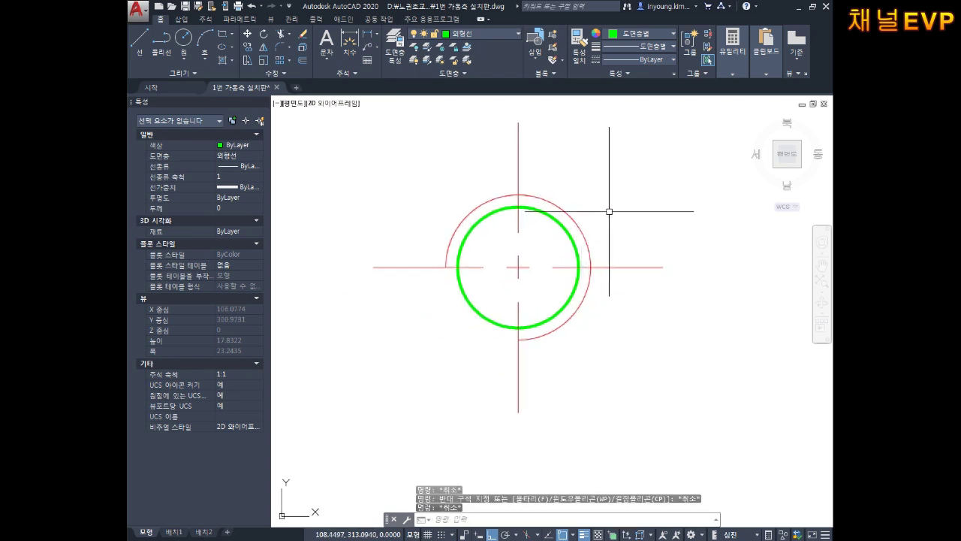
scroll(549, 262, up, 2)
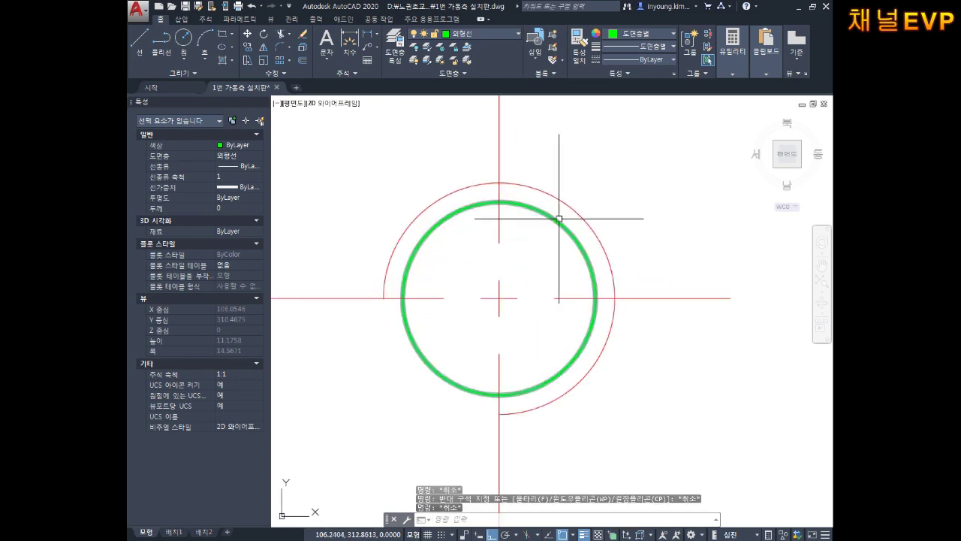
click(562, 226)
key(Escape)
scroll(568, 199, down, 2)
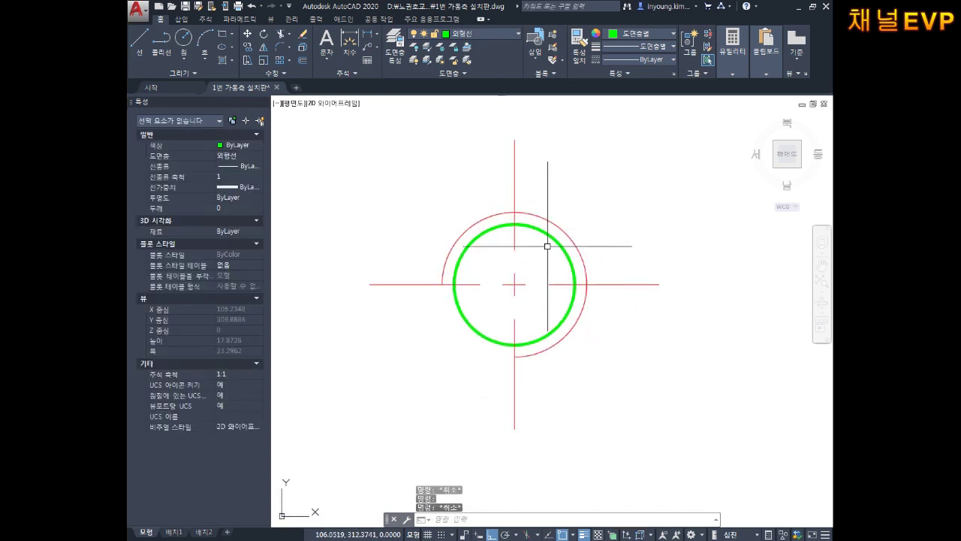
scroll(579, 249, up, 2)
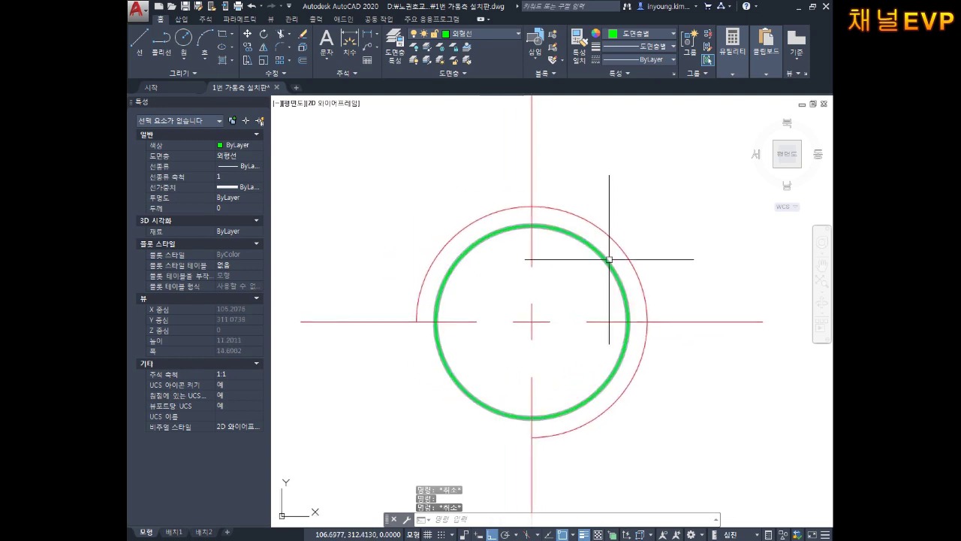
scroll(653, 320, down, 2)
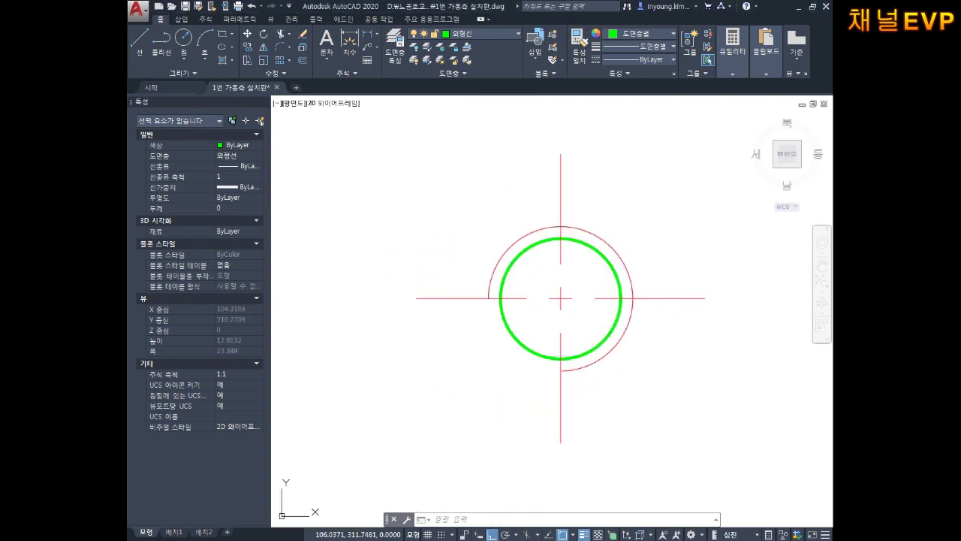
scroll(577, 283, up, 3)
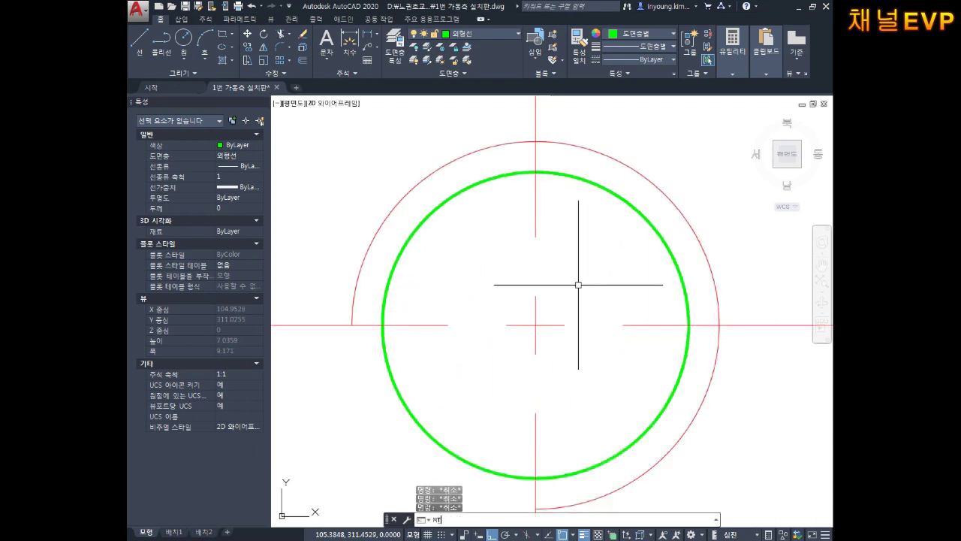
Write a blue 'M6' multiline text label over the right side of the circles
key(Return)
click(562, 239)
click(650, 308)
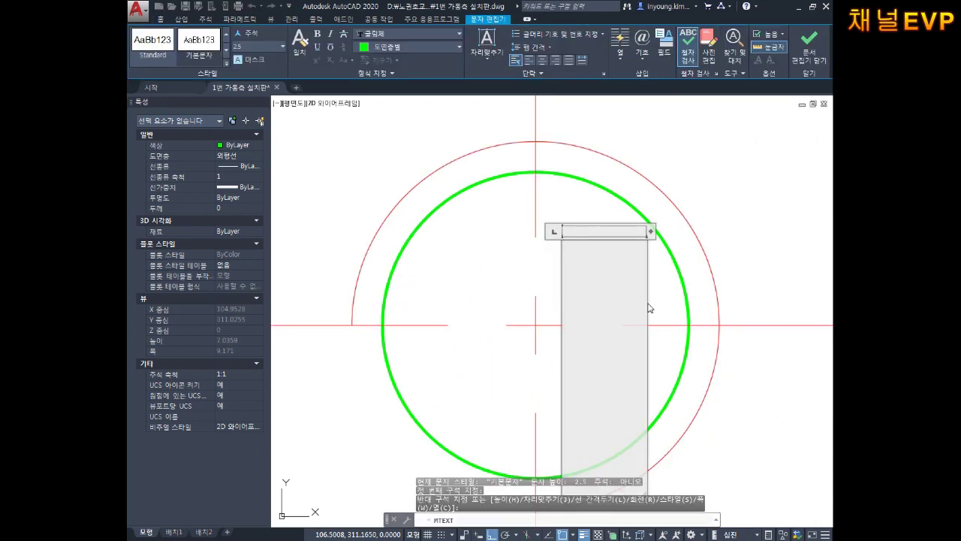
text(M6)
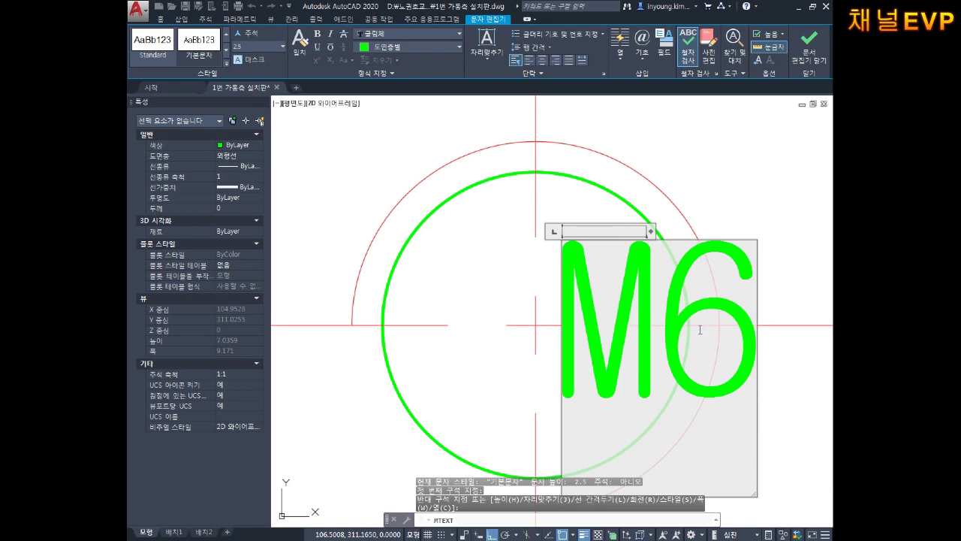
drag(758, 331, 473, 42)
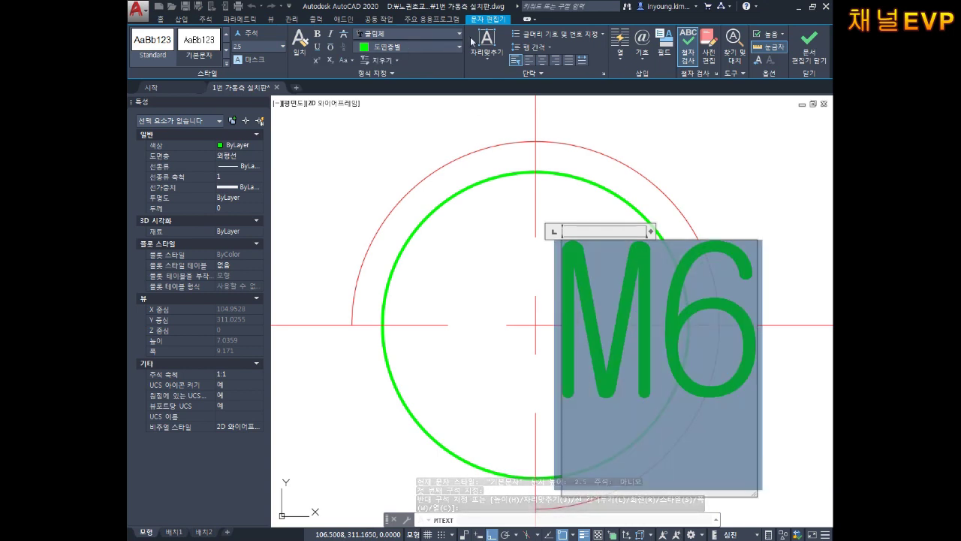
click(427, 48)
click(406, 161)
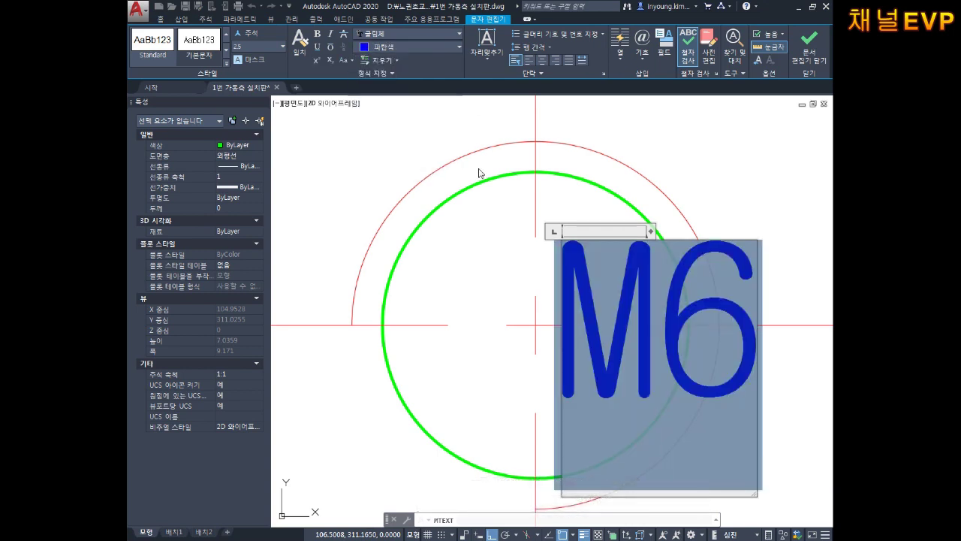
click(693, 200)
scroll(451, 277, down, 2)
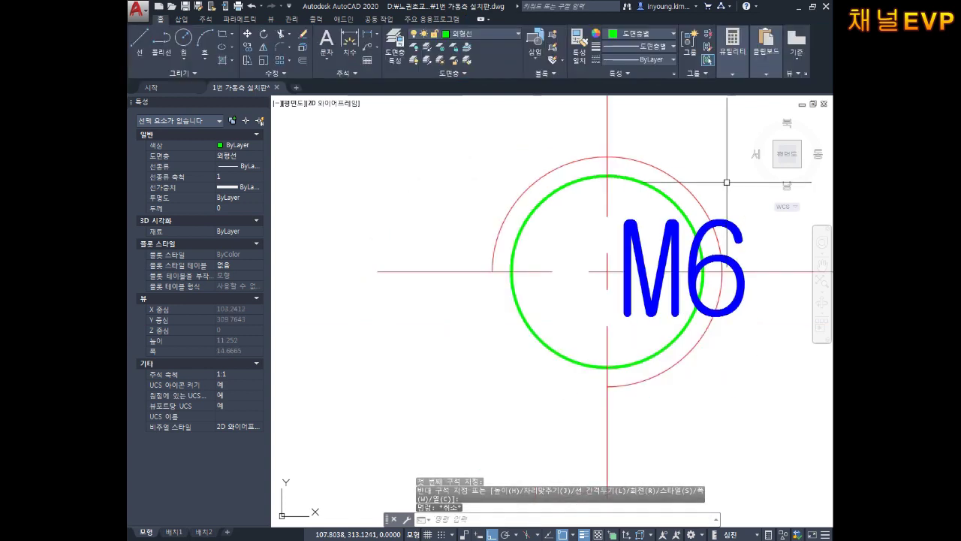
Try scaling and stretching the M6 label, cancelling both attempts
text(sc)
key(Return)
click(638, 270)
key(Return)
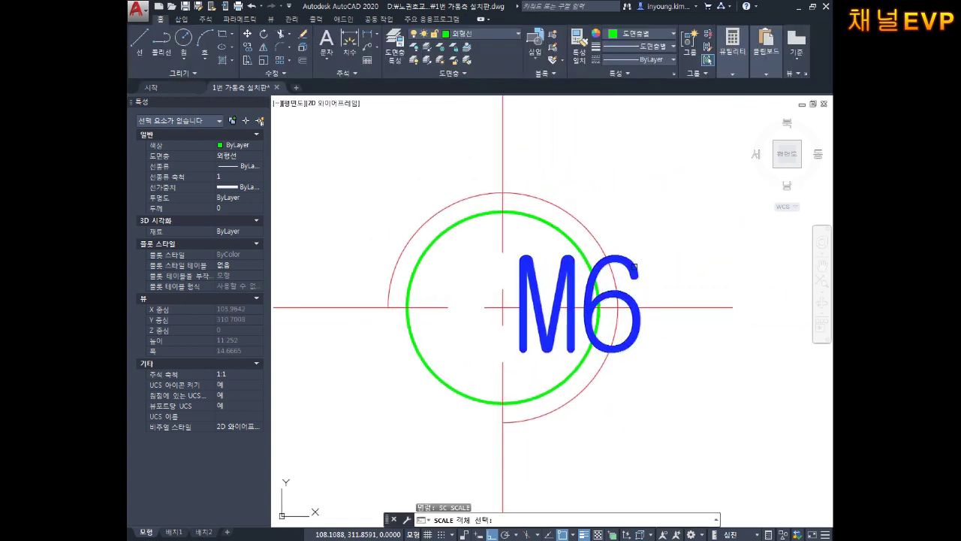
key(Escape)
key(Escape)
text(s)
key(Return)
click(651, 268)
key(Return)
click(647, 270)
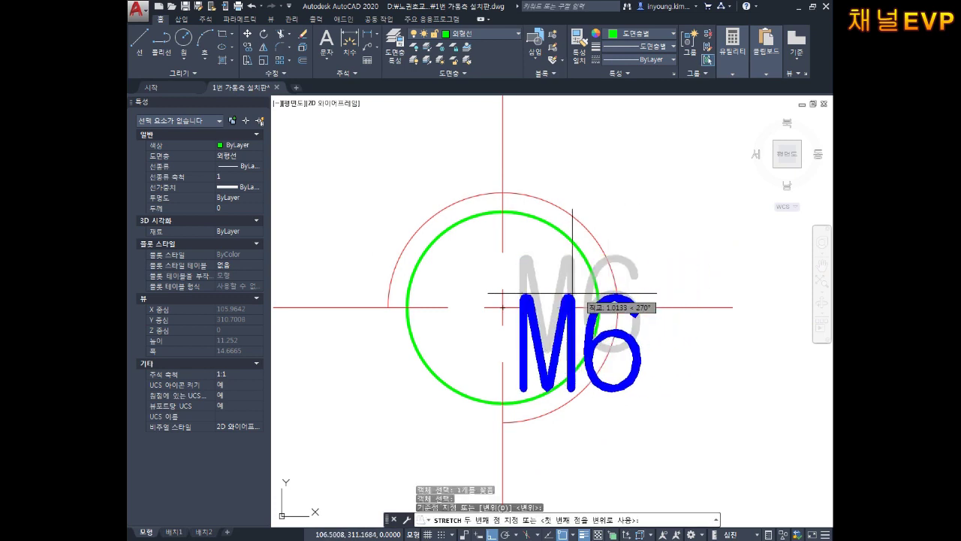
key(Escape)
middle_drag(699, 272, 578, 296)
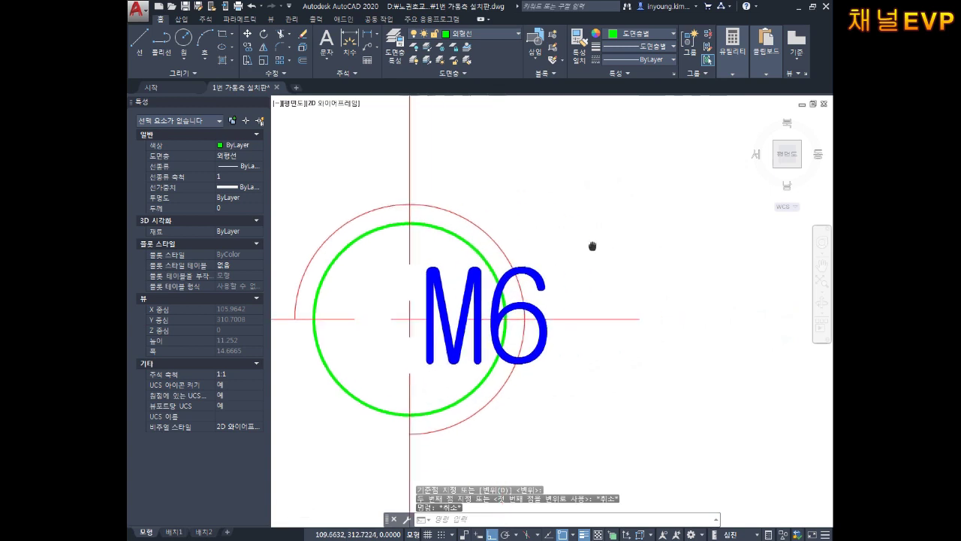
key(Escape)
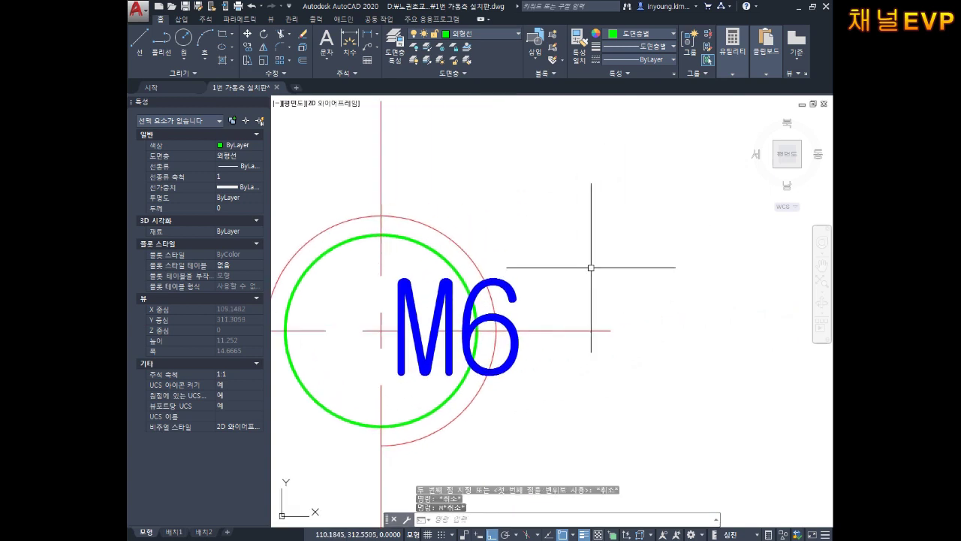
Start scaling the M6 text from a base point, then cancel
text(sc)
key(Return)
click(518, 292)
key(Return)
click(509, 224)
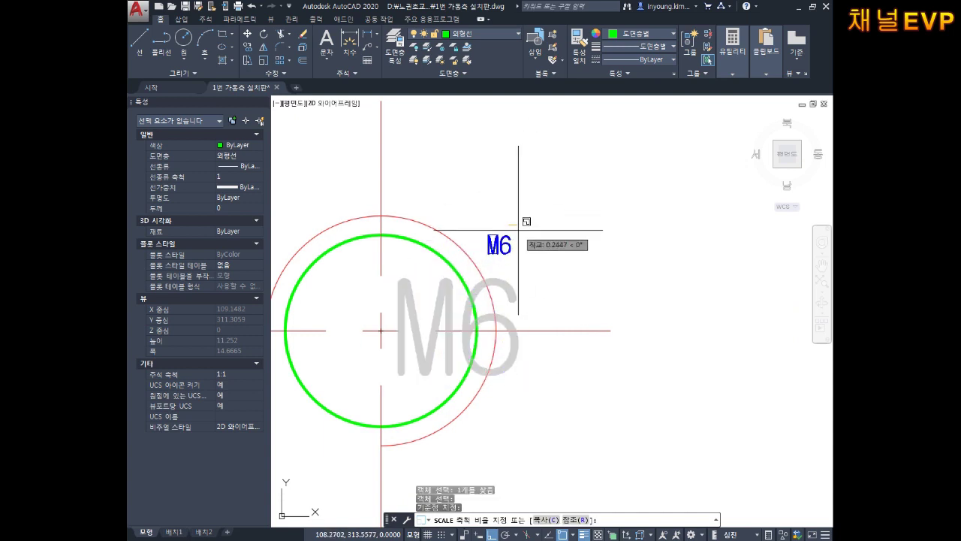
key(Escape)
scroll(523, 218, up, 2)
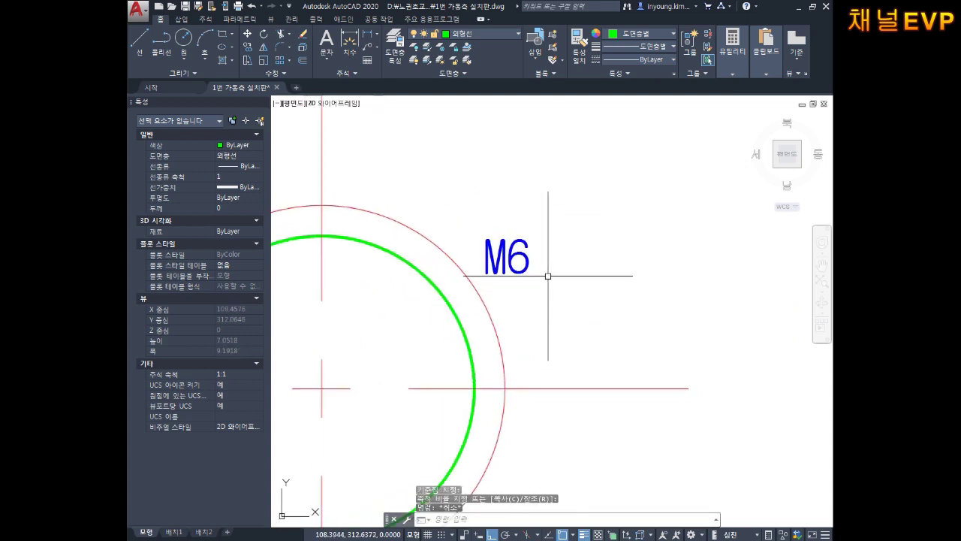
Move the M6 label to sit just above the circle centre
text(m)
key(Return)
click(548, 240)
click(495, 273)
key(Return)
click(512, 296)
key(F8)
click(372, 291)
key(Escape)
key(Escape)
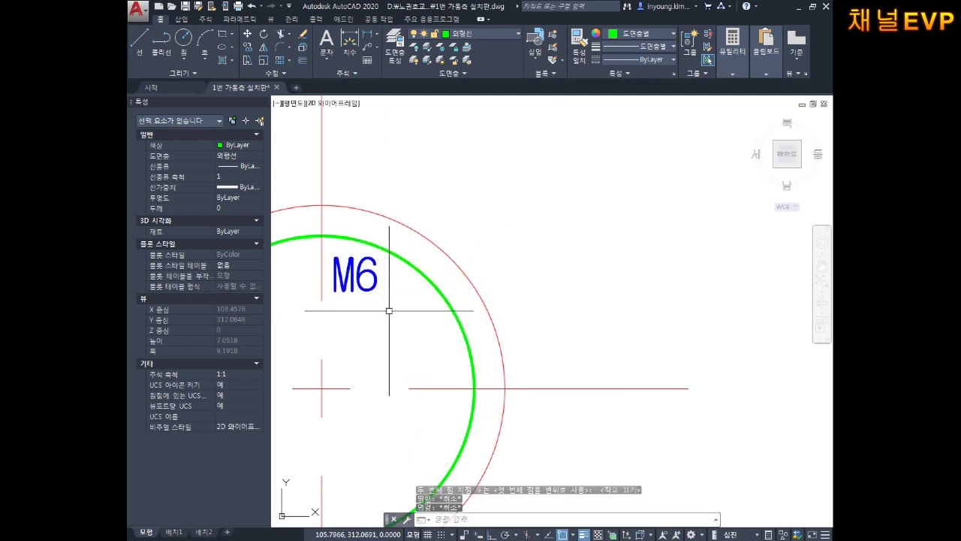
scroll(465, 285, down, 3)
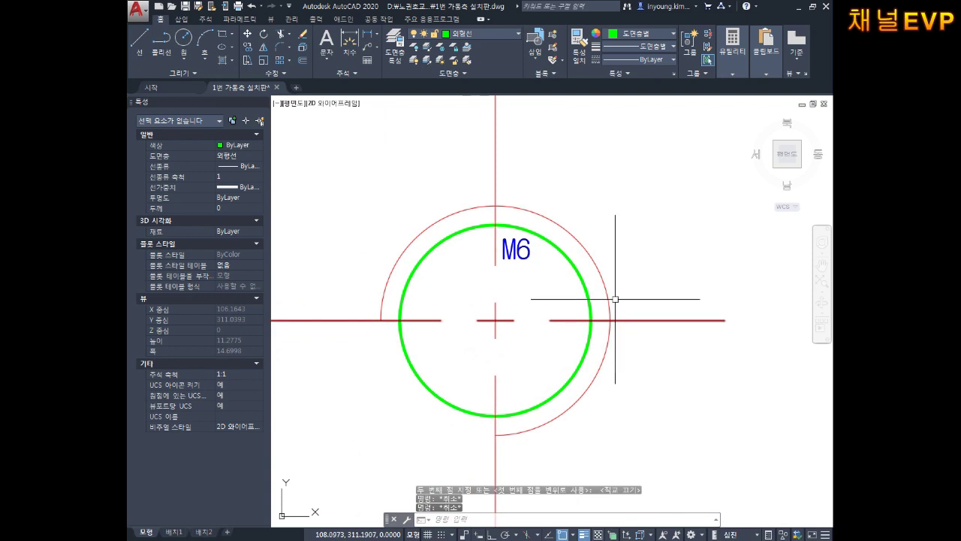
middle_drag(611, 297, 629, 310)
scroll(630, 298, down, 3)
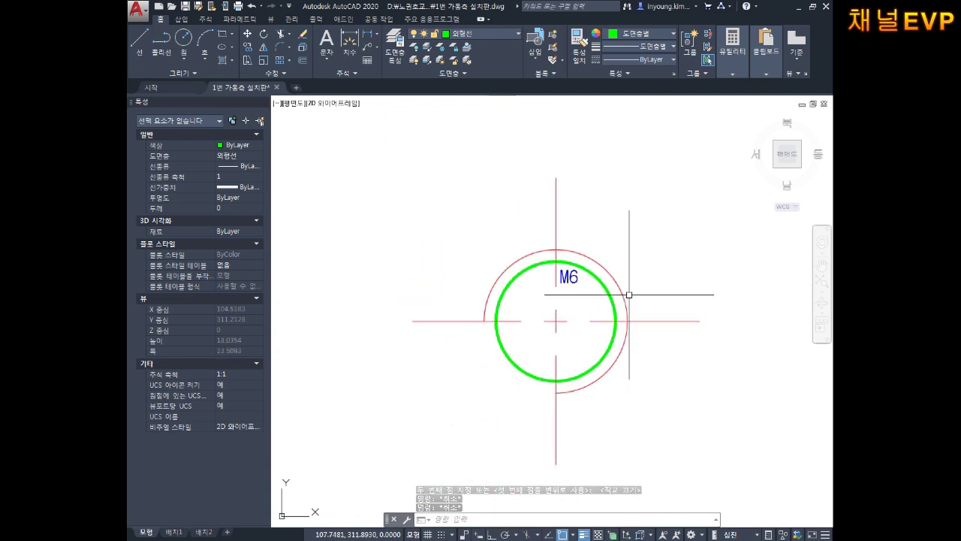
Run WBLOCK (W) to bring up the Write Block dialog
key(Escape)
text(w)
key(Return)
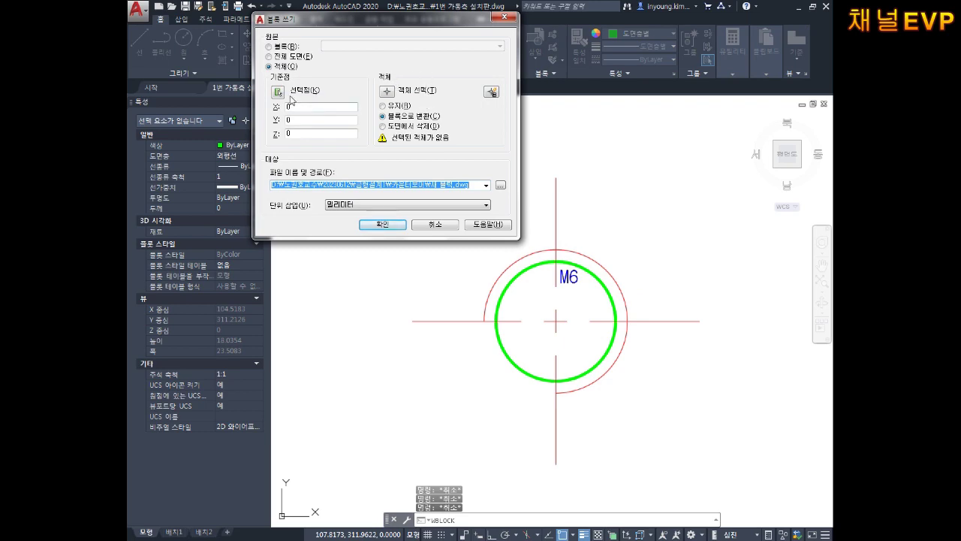
Set the block base point at the circle centre and select the five symbol objects
click(277, 92)
click(555, 321)
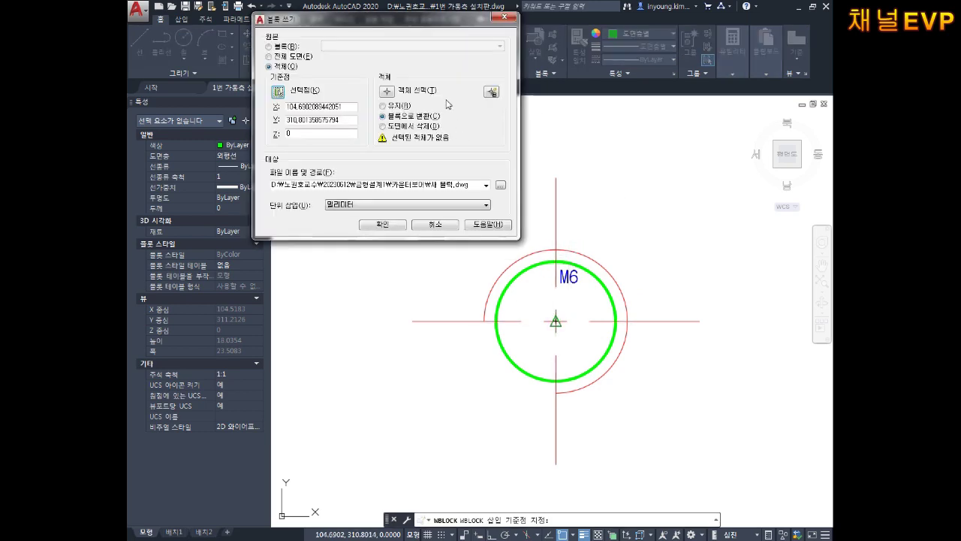
click(386, 91)
click(738, 157)
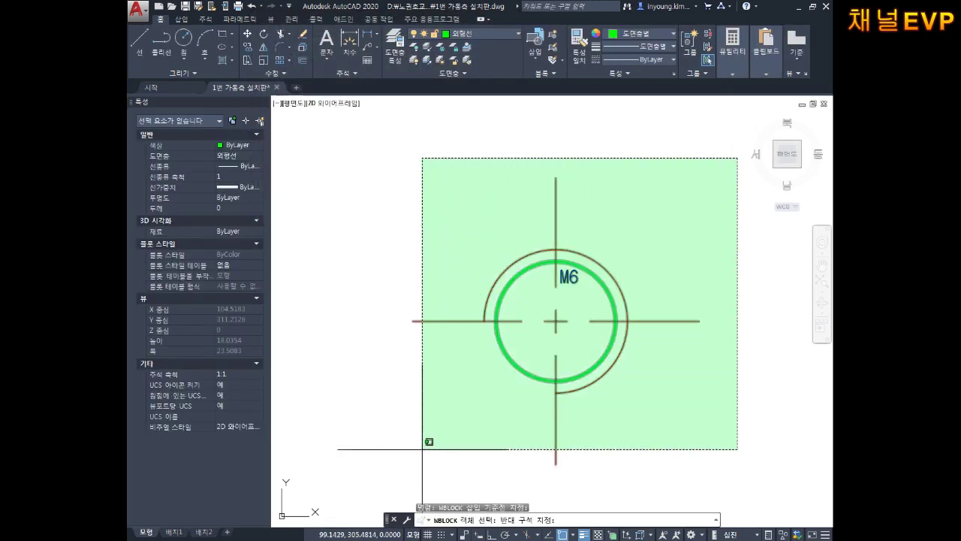
click(393, 485)
key(Return)
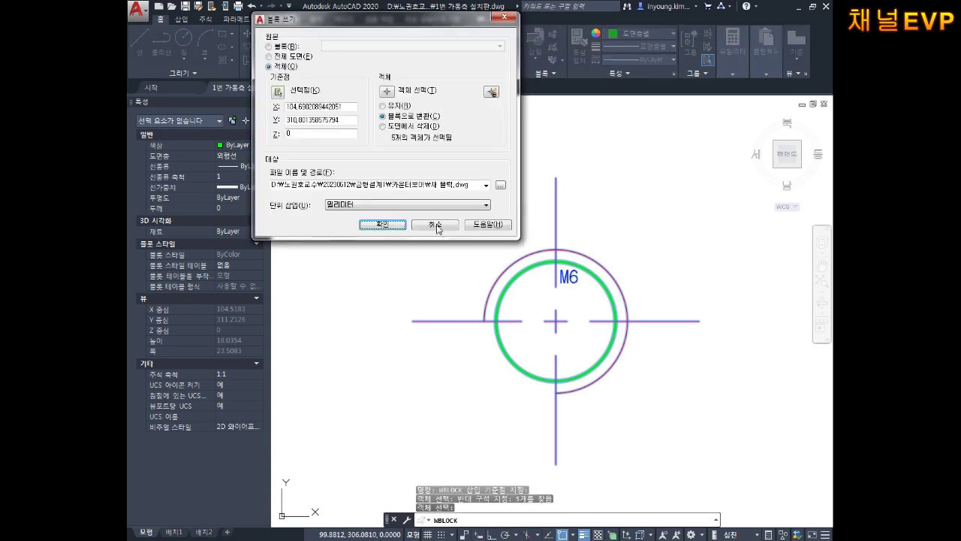
Save the block as M6xP1-평면.dwg in a new 나사 folder and write it out
click(501, 186)
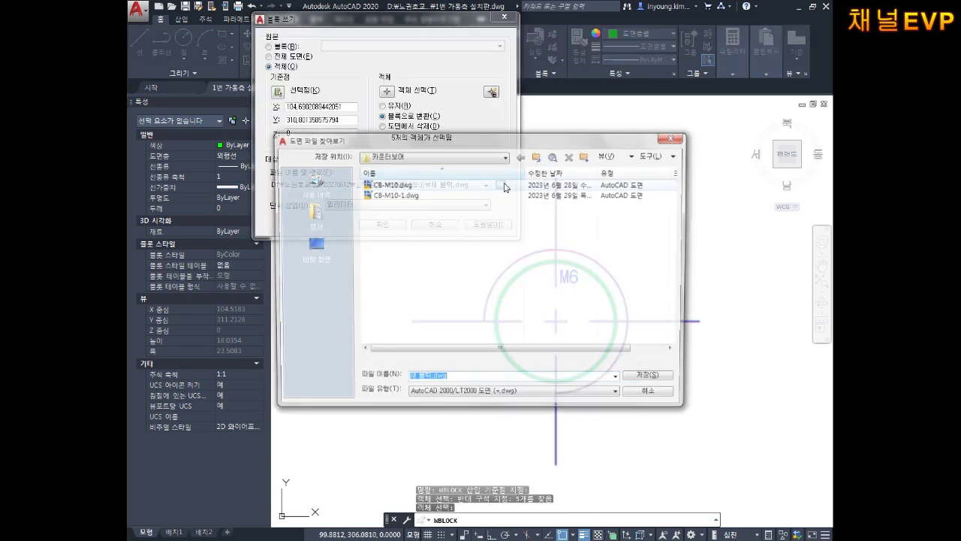
key(BackSpace)
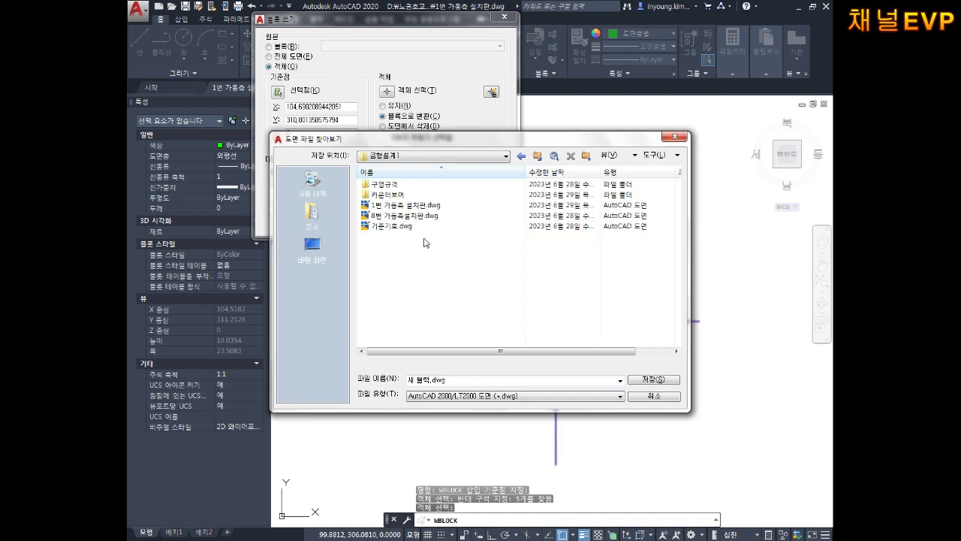
right_click(408, 263)
click(438, 265)
text(나사)
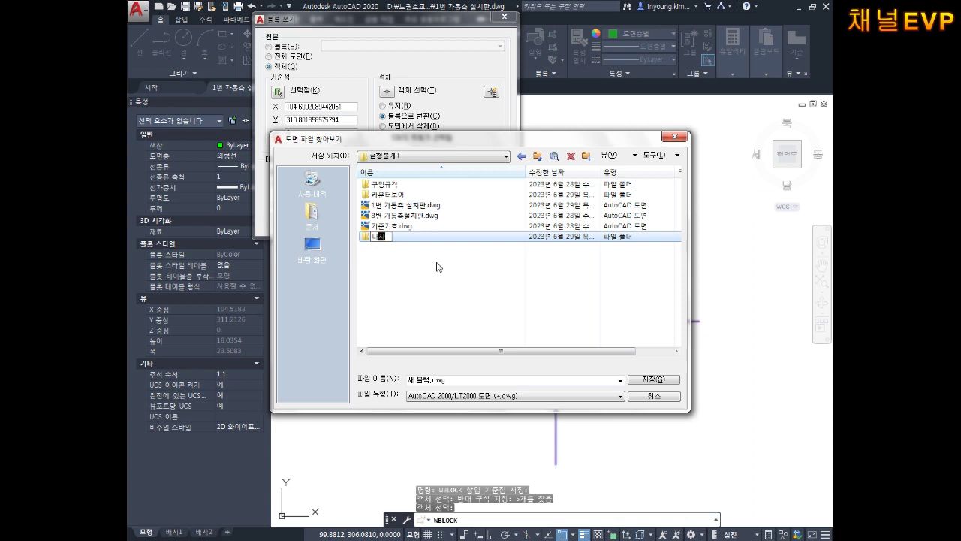
key(Return)
double_click(394, 241)
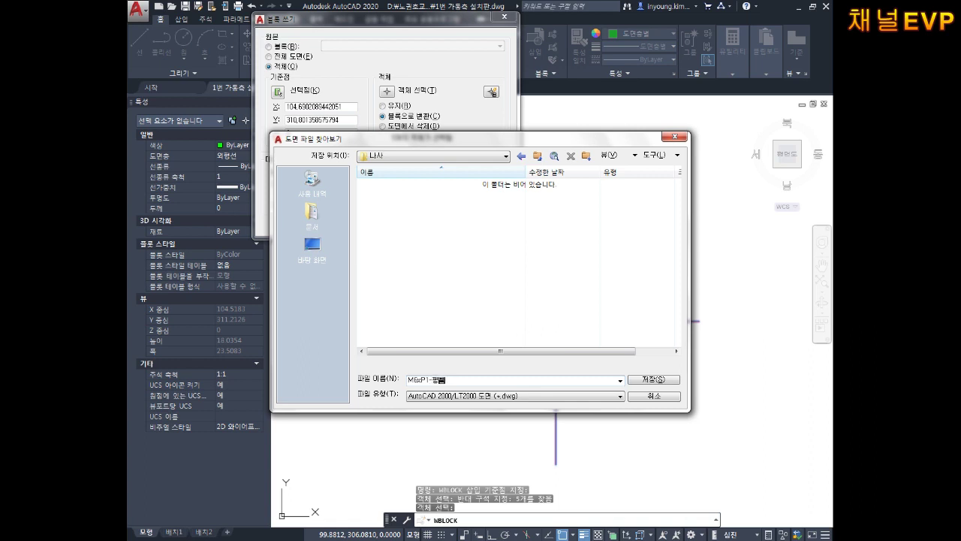
click(643, 381)
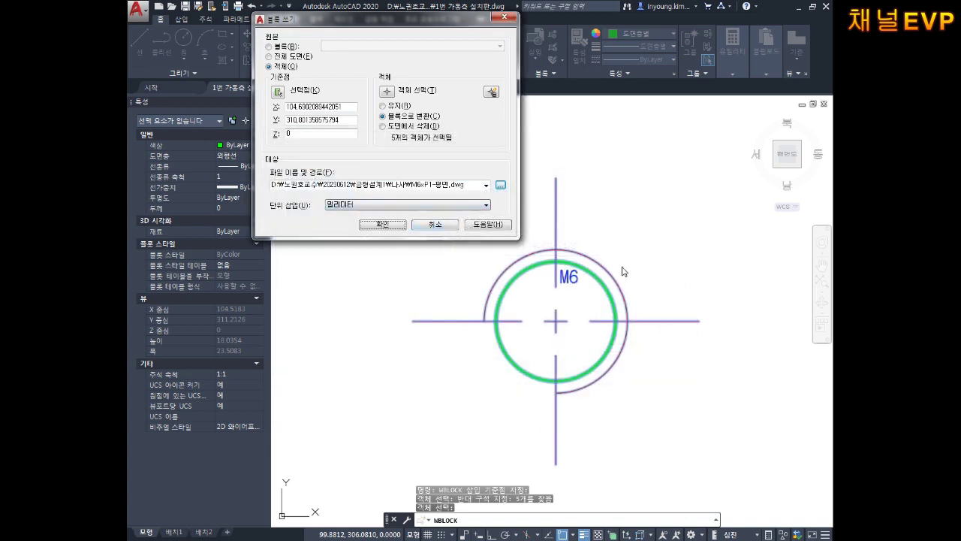
click(382, 225)
scroll(578, 283, up, 2)
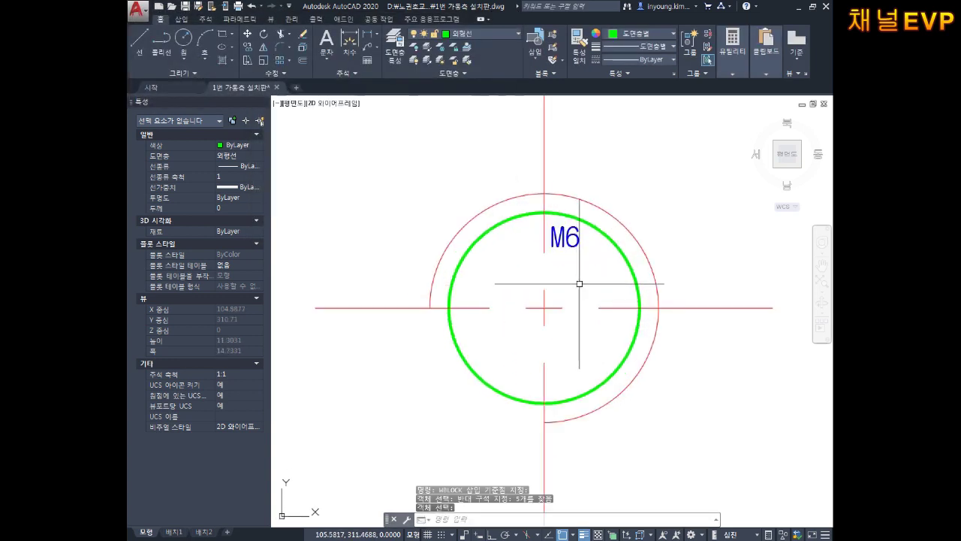
Zoom and pan the view toward the M10 and M6 hole symbols
scroll(578, 283, down, 3)
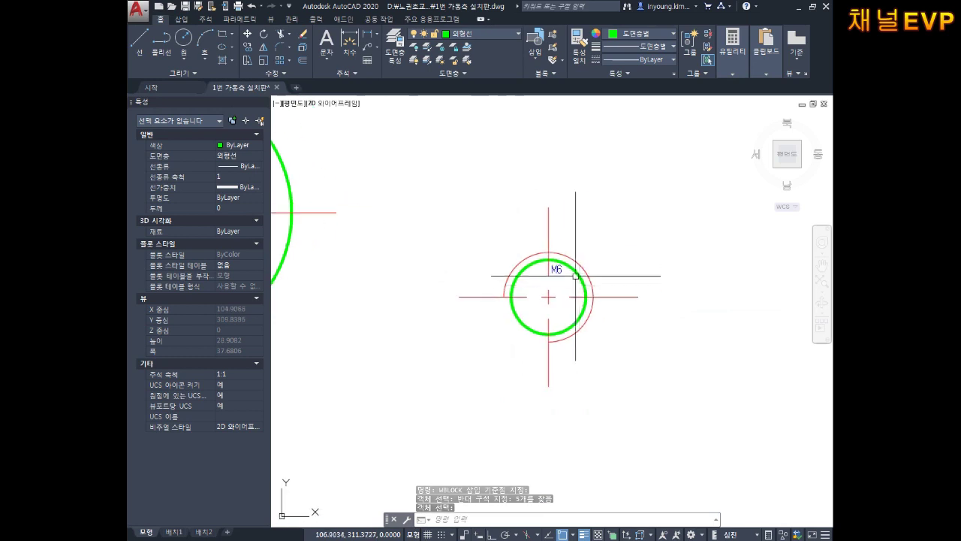
scroll(553, 268, down, 2)
scroll(666, 302, down, 2)
mouse_move(547, 292)
middle_down()
mouse_move(486, 305)
mouse_move(534, 259)
middle_up()
middle_drag(400, 215, 440, 272)
scroll(451, 268, up, 5)
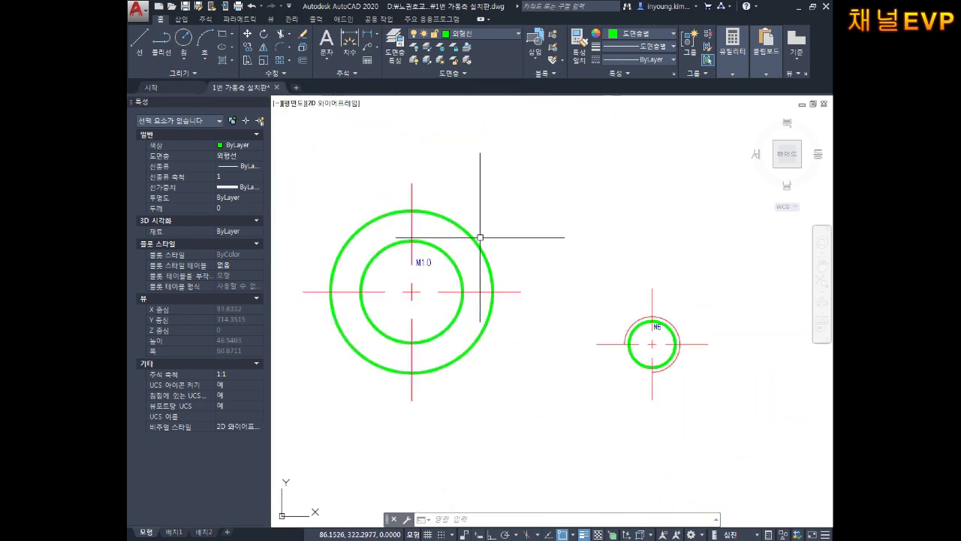
middle_drag(545, 359, 567, 361)
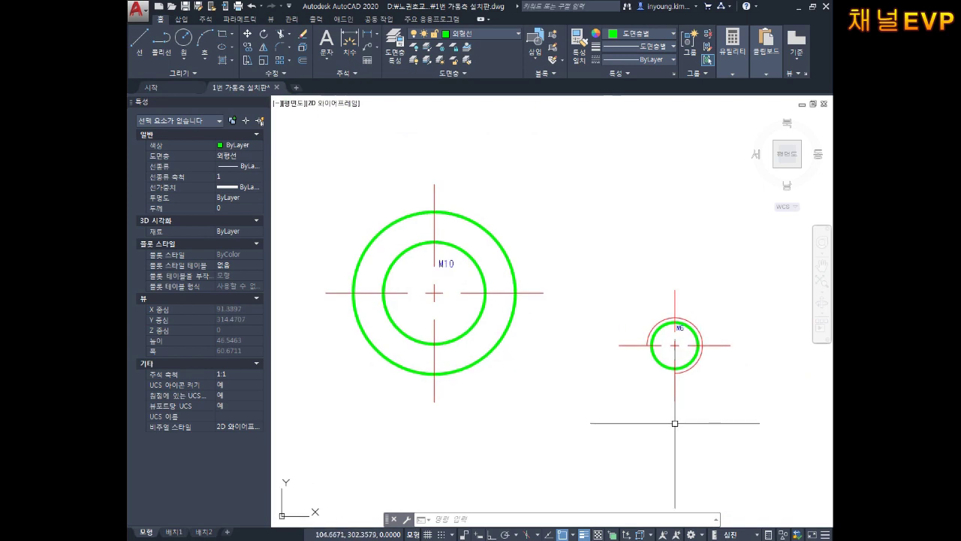
Close the Properties palette and shift the M10 and M6 circles left, leaving space to their right
key(ctrl+1)
scroll(599, 302, down, 2)
mouse_move(600, 302)
middle_down()
mouse_move(542, 301)
mouse_move(551, 305)
middle_up()
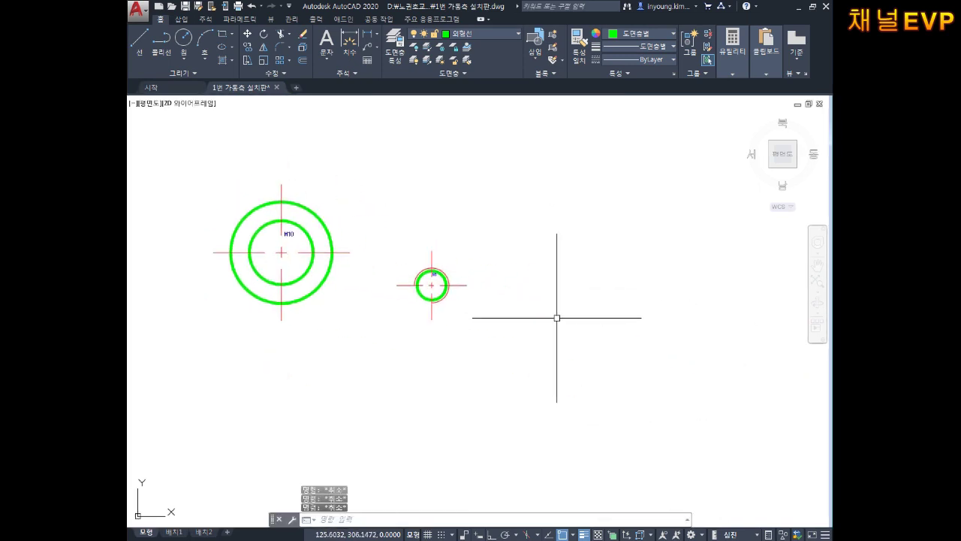
click(552, 243)
key(Escape)
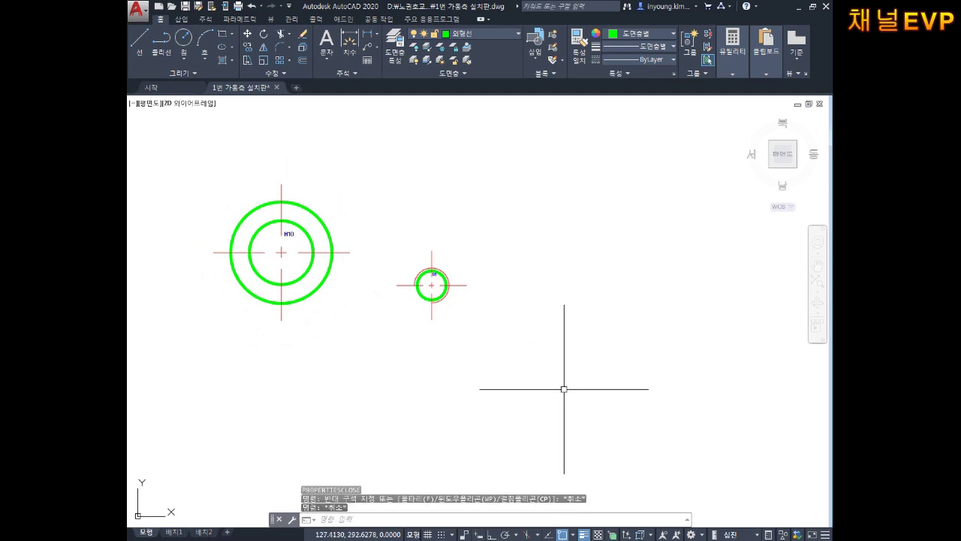
Draw a 12-unit vertical line downward to the right of the hole symbols
text(l)
key(Return)
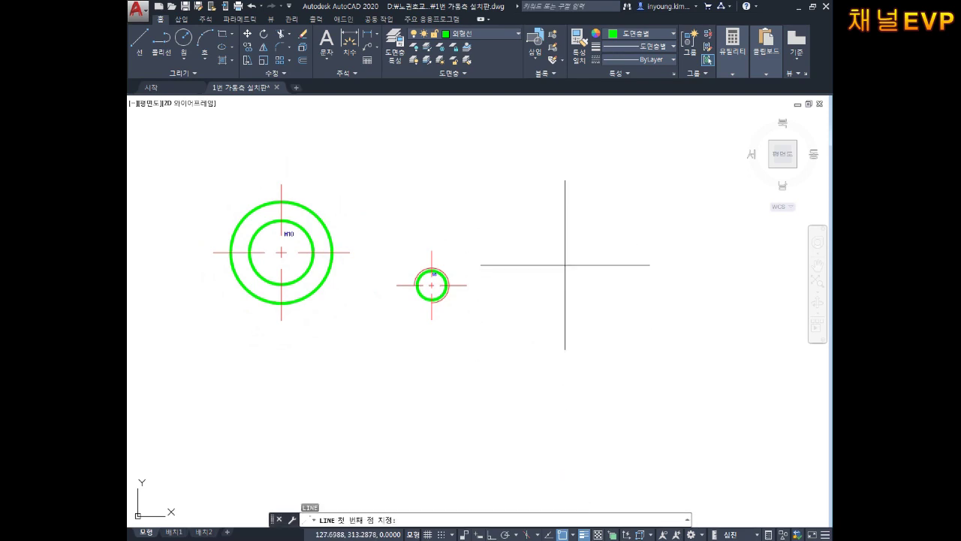
click(566, 244)
key(F8)
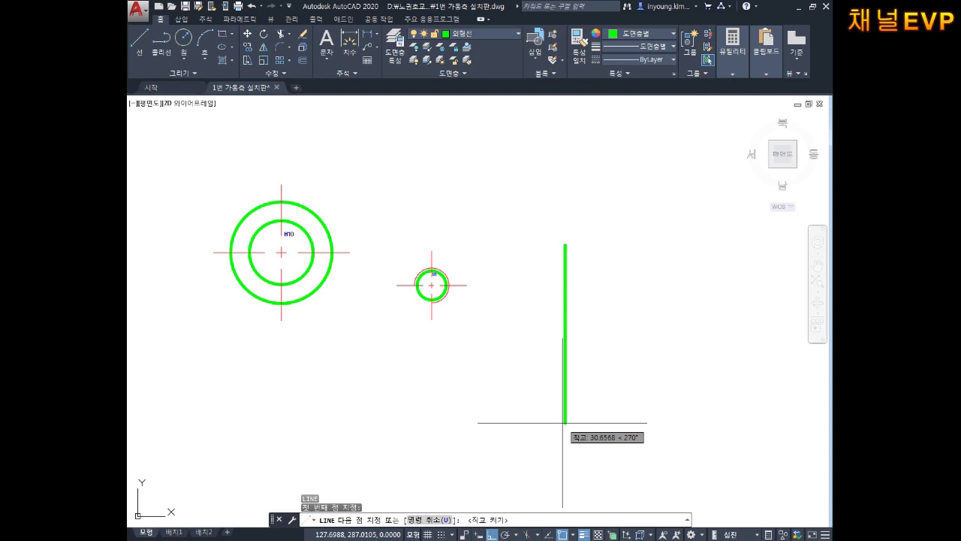
text(12)
key(Return)
key(Escape)
key(Escape)
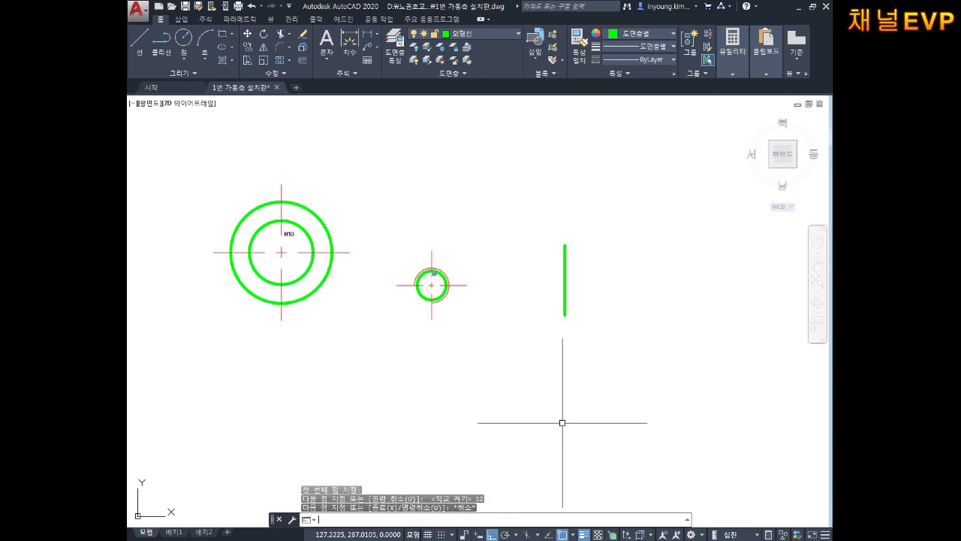
Make two false starts entering the distance 5, cancelling the unwanted line each time
scroll(593, 251, up, 2)
scroll(586, 270, up, 2)
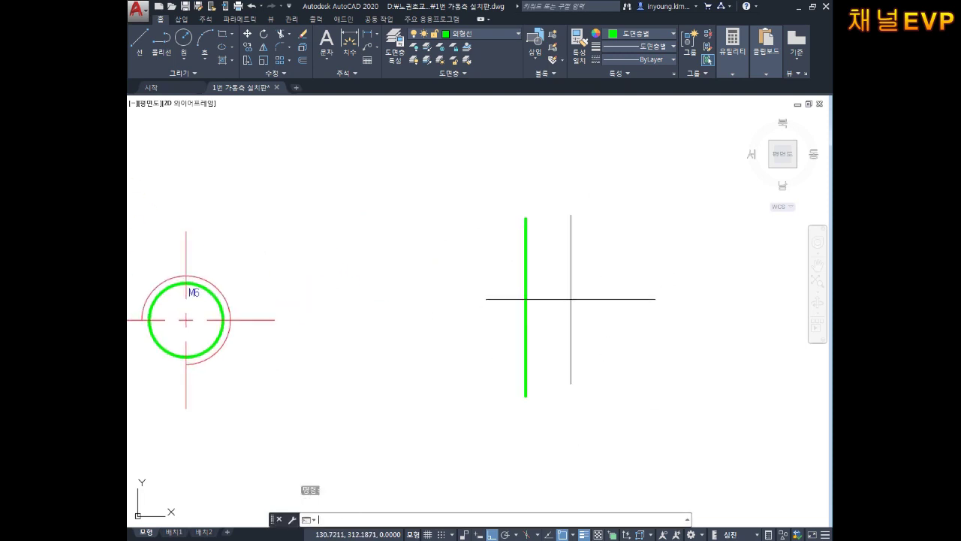
text(2.5)
key(Return)
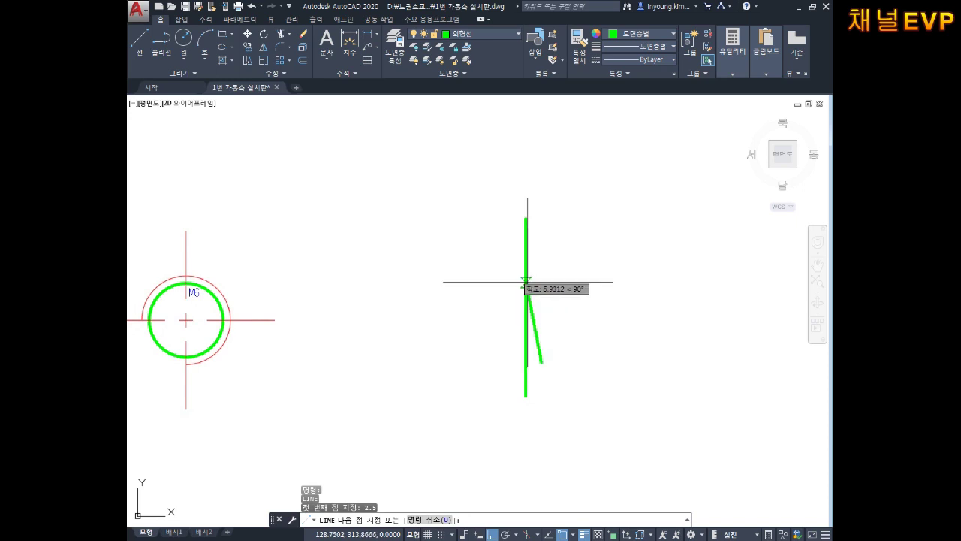
key(Escape)
key(space)
text(5)
key(Return)
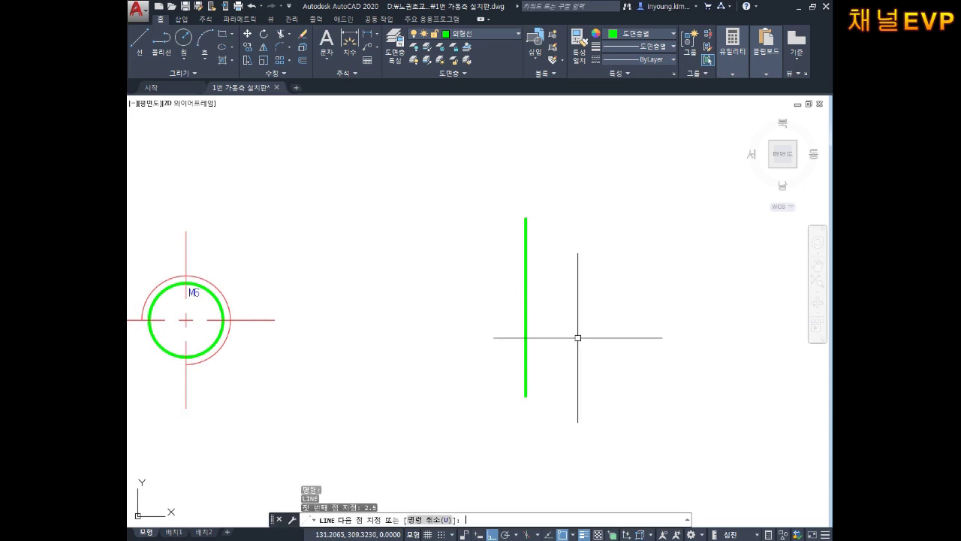
key(Escape)
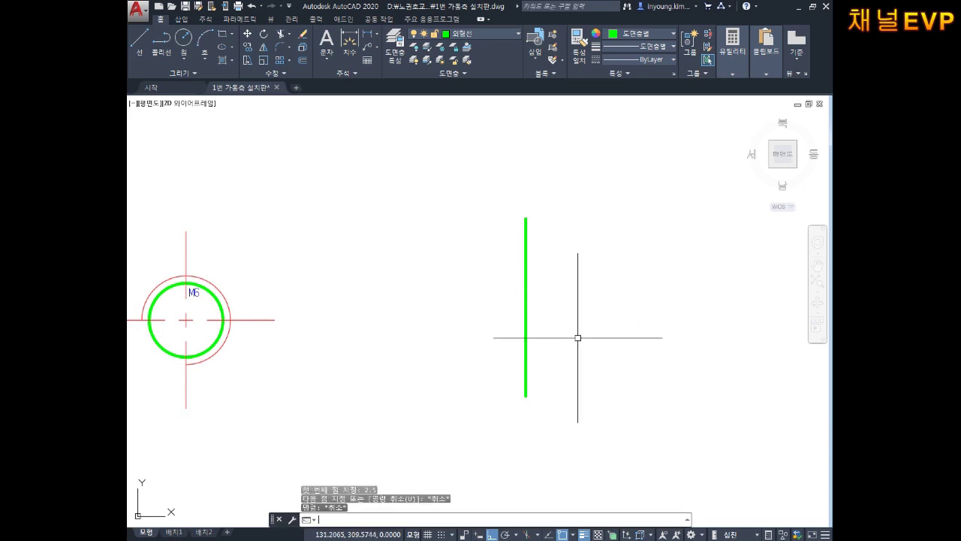
Offset the vertical line 2.5 to both its left and right
key(Return)
text(ㅂ)
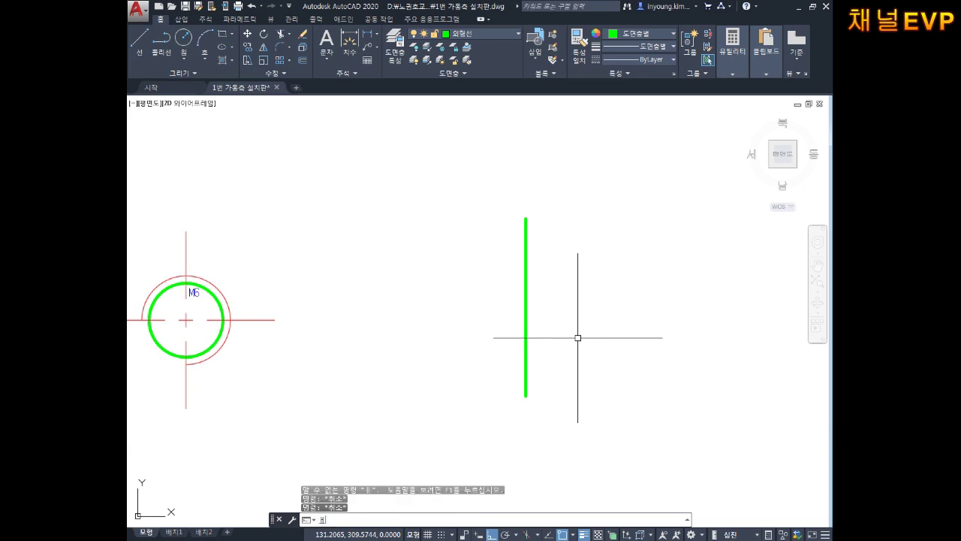
key(Return)
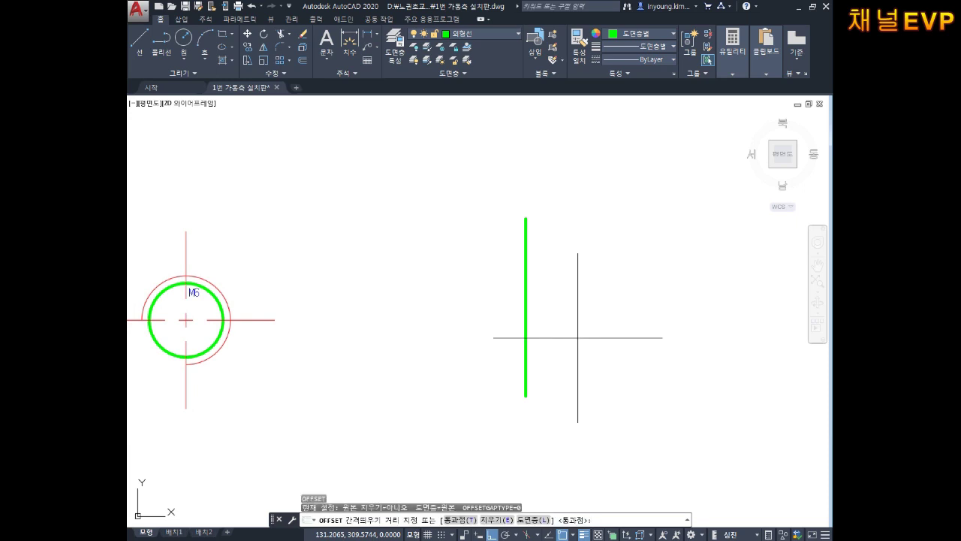
text(2.5)
key(Return)
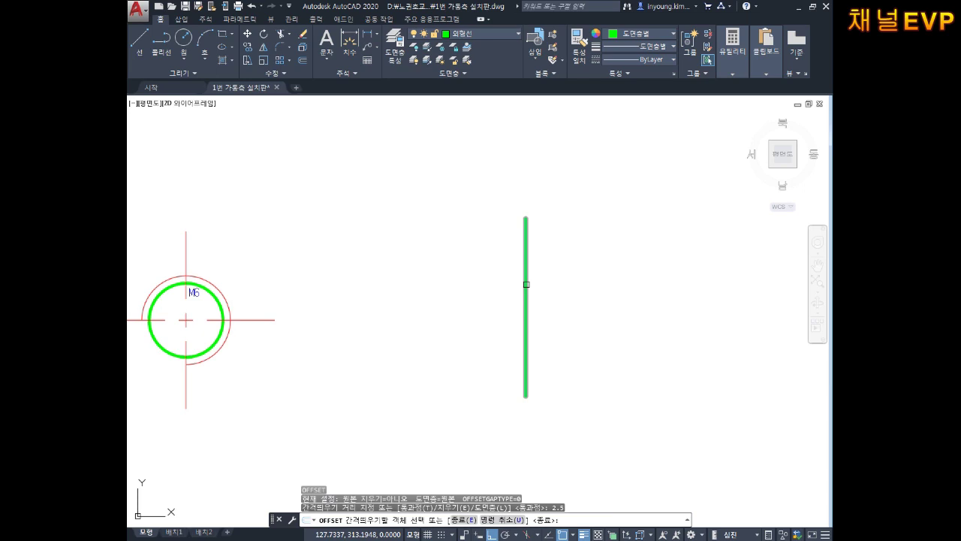
click(526, 283)
click(522, 294)
click(526, 302)
click(594, 298)
key(Return)
Draw a 5-unit line at 30° from the middle line's bottom end
key(Return)
text(.1)
key(Escape)
text(l)
key(Return)
click(525, 395)
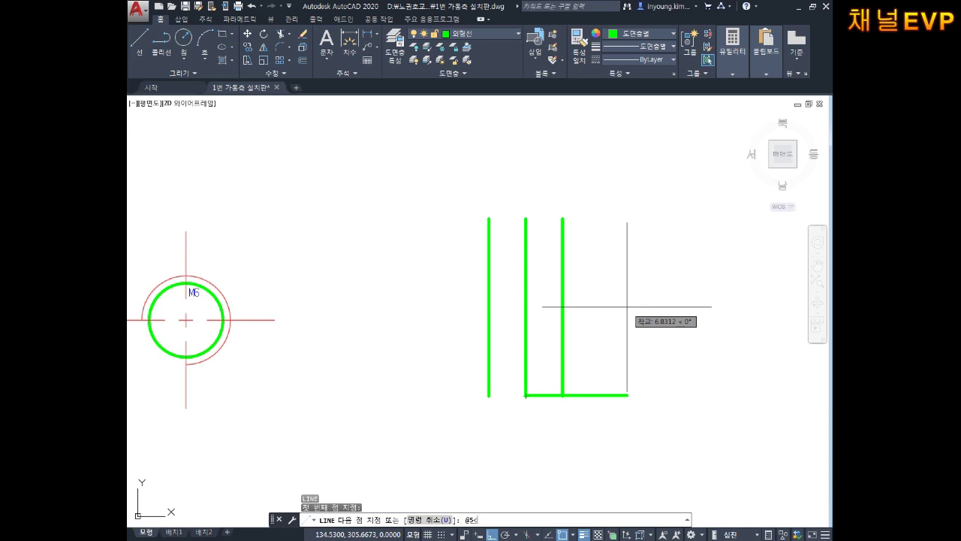
text(30)
key(Return)
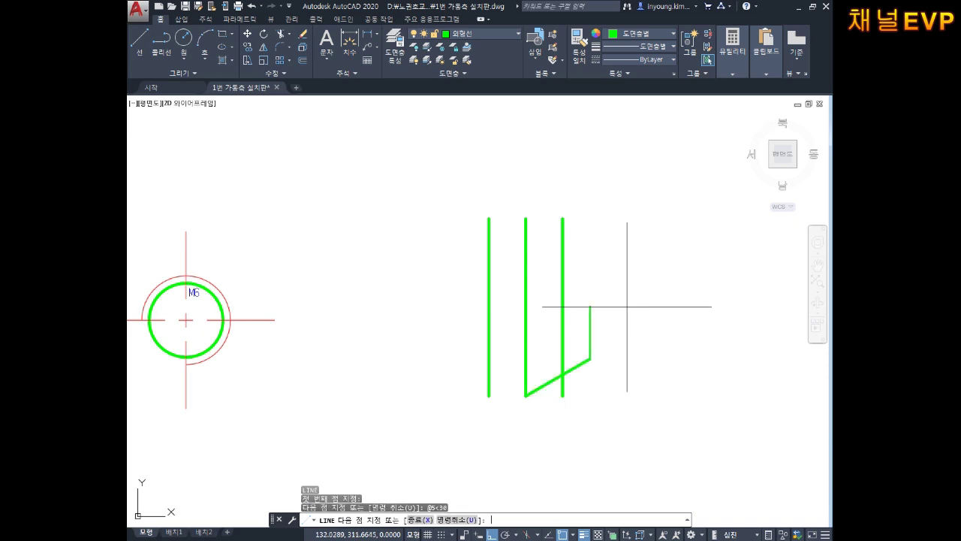
key(Escape)
key(Escape)
key(Escape)
scroll(568, 385, up, 4)
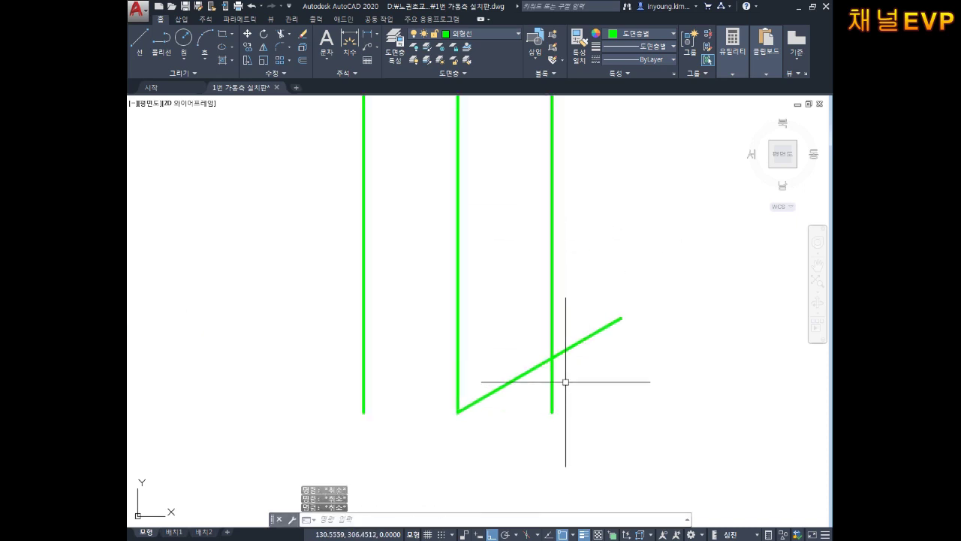
Cancel a stray window selection and accidentally started text commands
click(623, 294)
click(593, 343)
key(Escape)
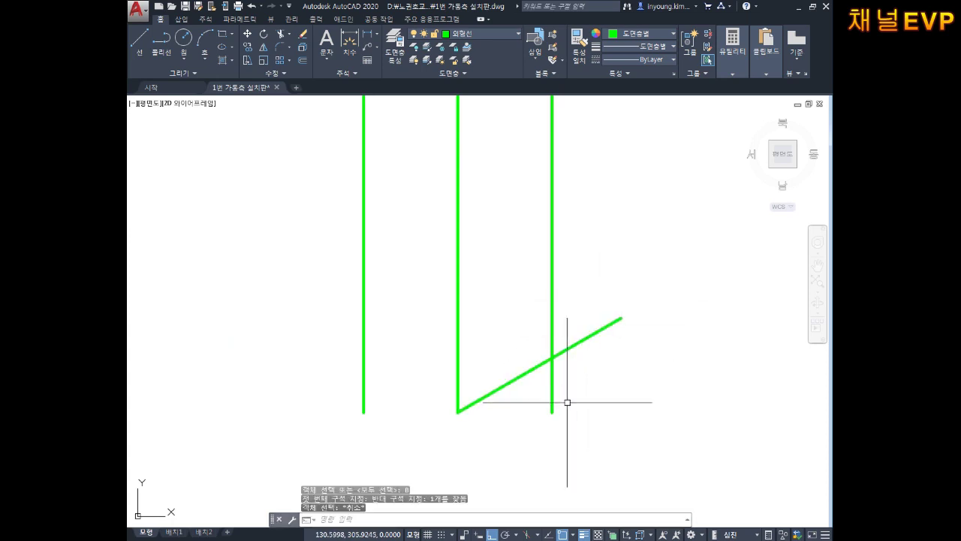
text(t)
key(Return)
key(Escape)
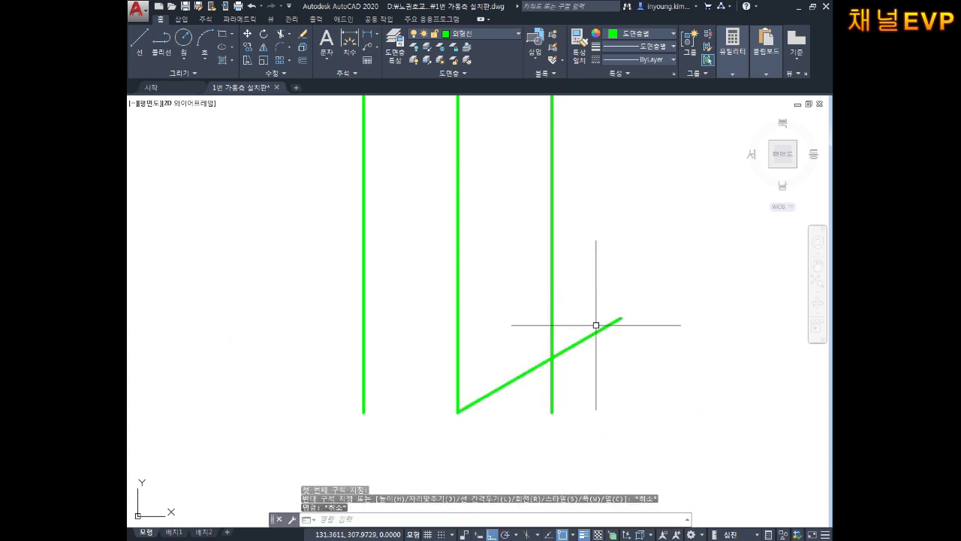
key(Return)
click(626, 261)
click(593, 412)
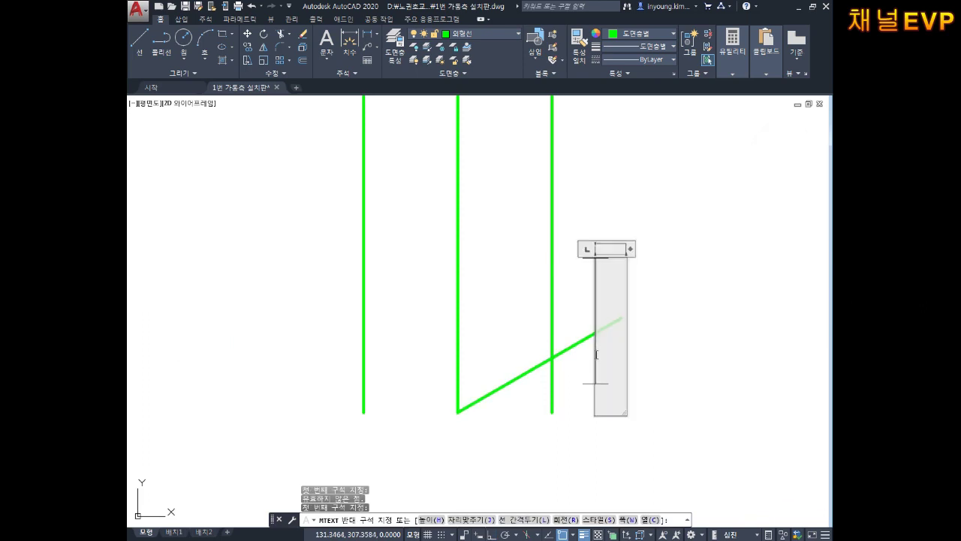
key(Escape)
Trim the diagonal's stub past the right line and the right line below the diagonal
text(tr)
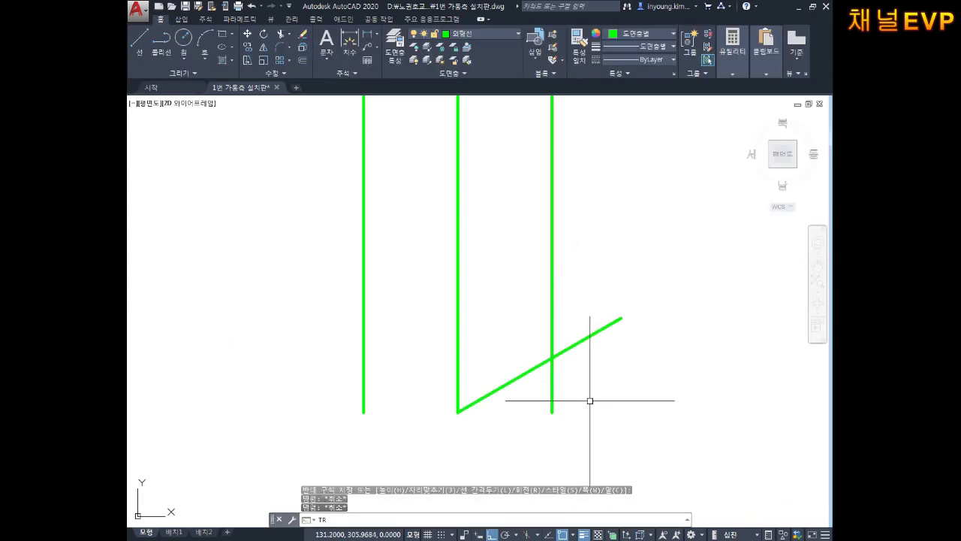
key(Return)
Mirror the 30° line about the middle line, keeping the original
key(Return)
click(601, 331)
click(552, 391)
key(Escape)
text(ㅂi)
key(Return)
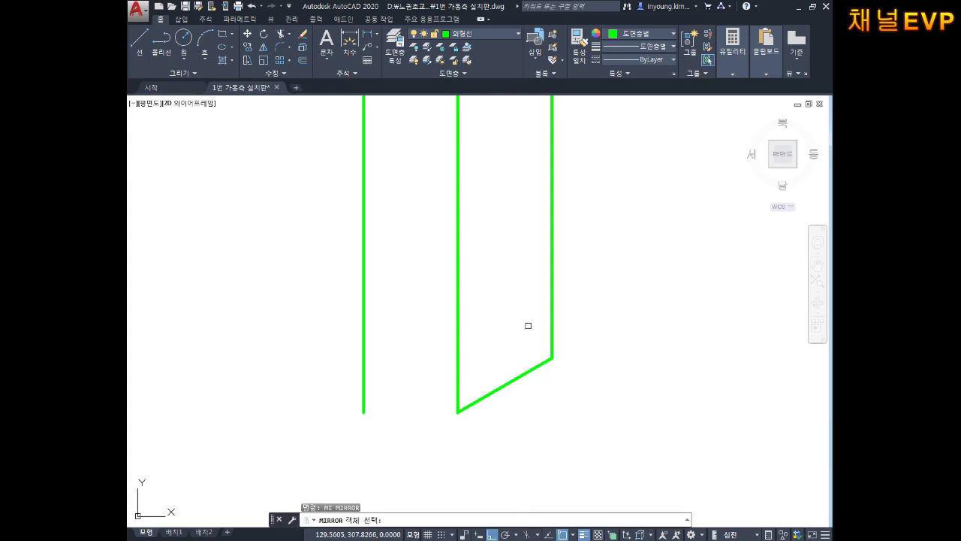
click(525, 338)
click(476, 421)
key(Return)
click(458, 411)
click(458, 310)
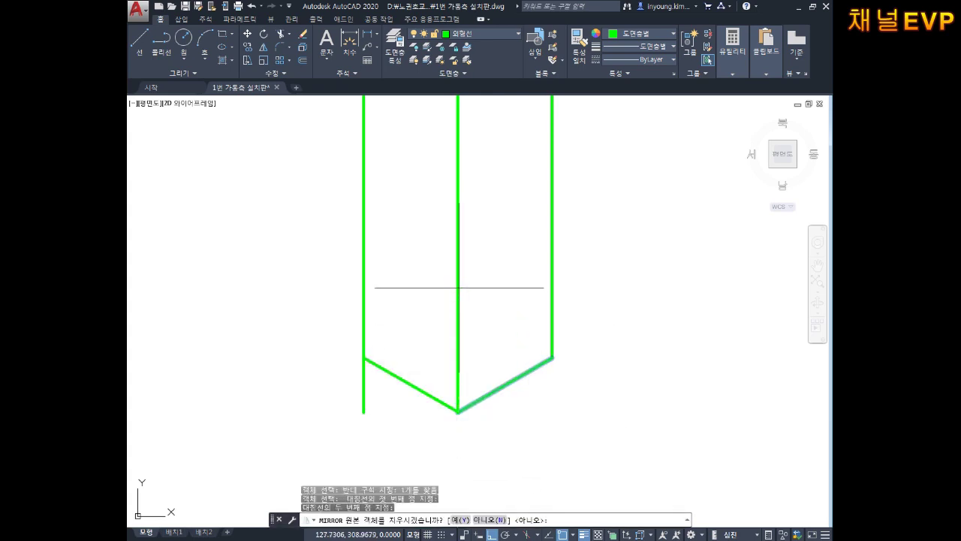
key(Return)
key(Return)
key(Escape)
key(Escape)
Trim the left line's stub below the tip
text(TR)
key(Return)
key(Return)
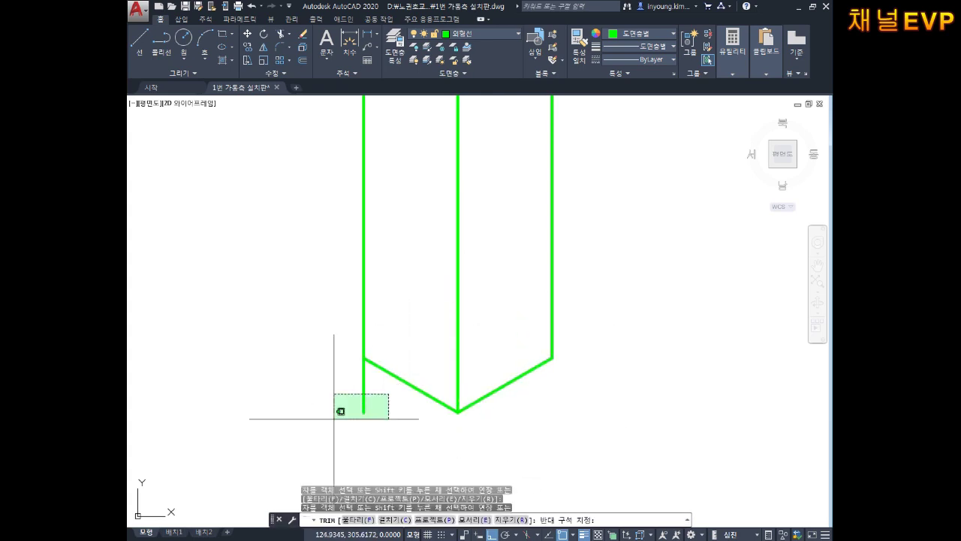
drag(388, 390, 353, 411)
key(Escape)
Draw the horizontal tip base line joining the left and right tip corners
key(Return)
click(364, 358)
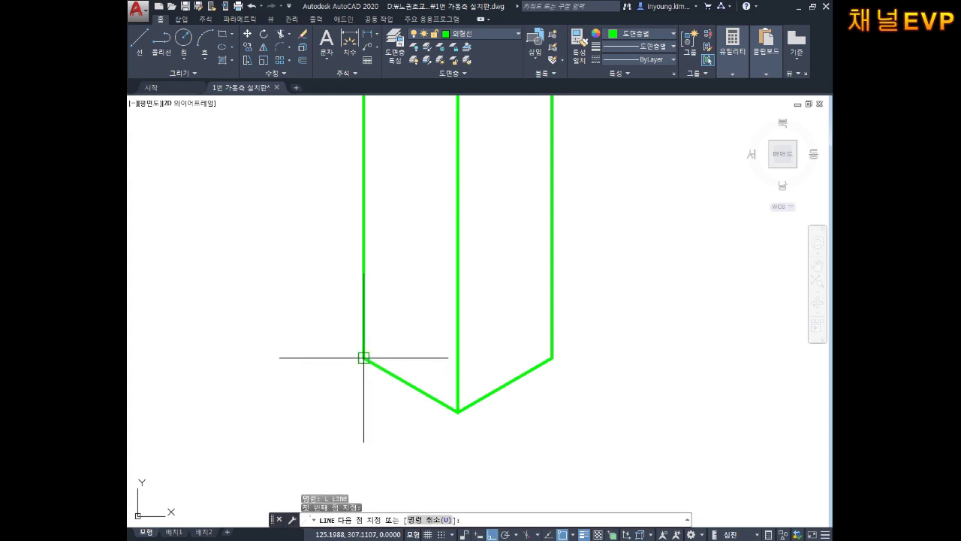
click(552, 357)
key(Return)
scroll(515, 405, down, 2)
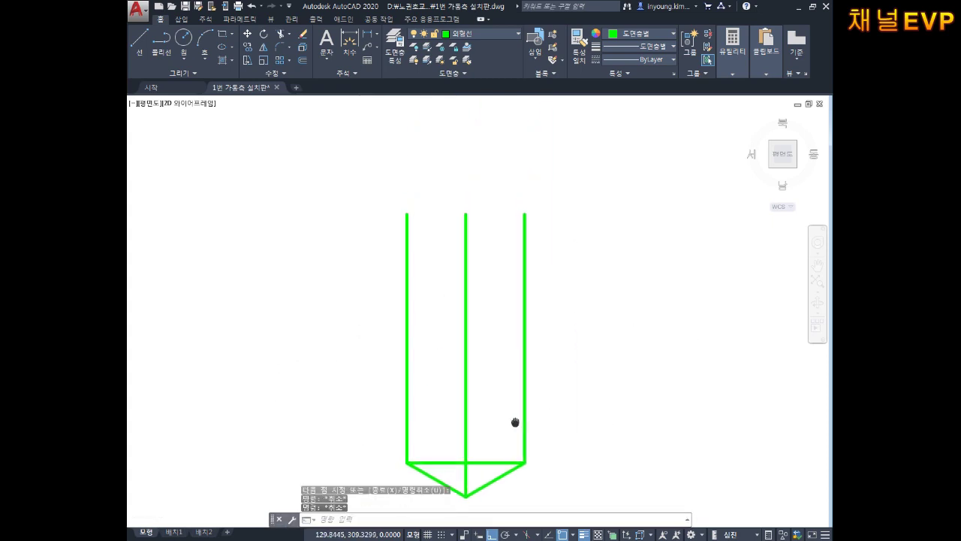
key(Return)
click(523, 471)
key(Escape)
key(Return)
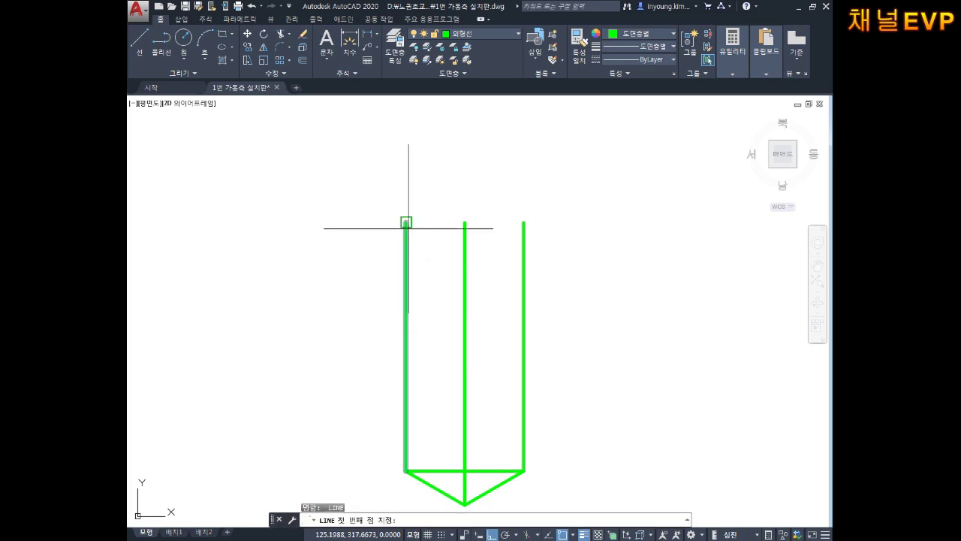
Draw the top line joining the outer lines' top ends
click(405, 221)
click(523, 222)
key(Escape)
Move the middle line onto the red 중심선 centerline layer
click(489, 296)
click(447, 248)
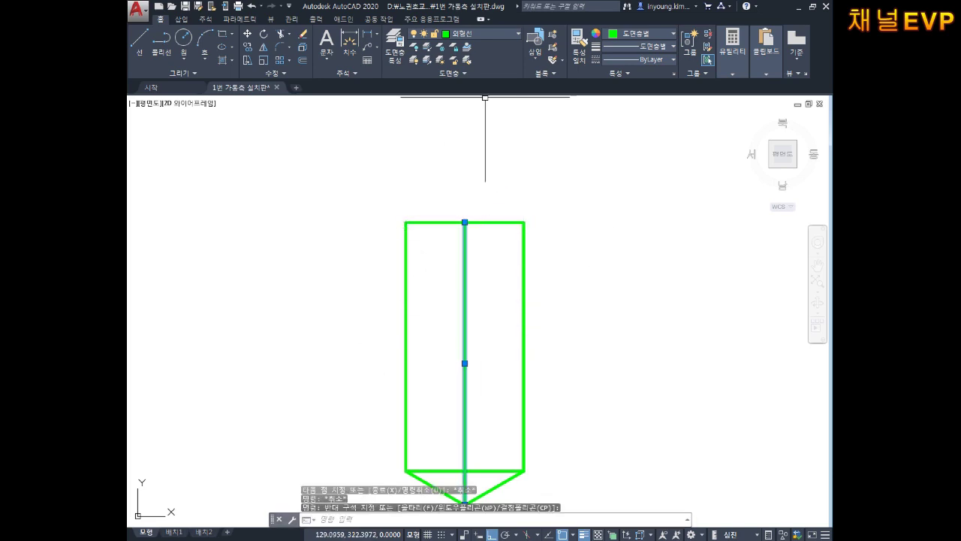
click(477, 34)
click(474, 134)
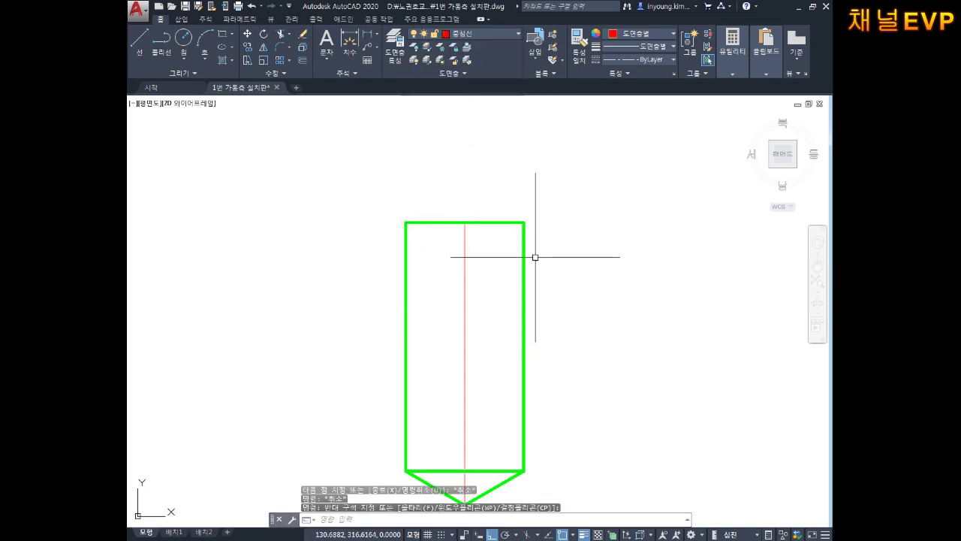
key(Escape)
key(Escape)
mouse_move(526, 315)
middle_down()
mouse_move(554, 245)
mouse_move(666, 279)
mouse_move(577, 274)
middle_up()
key(Escape)
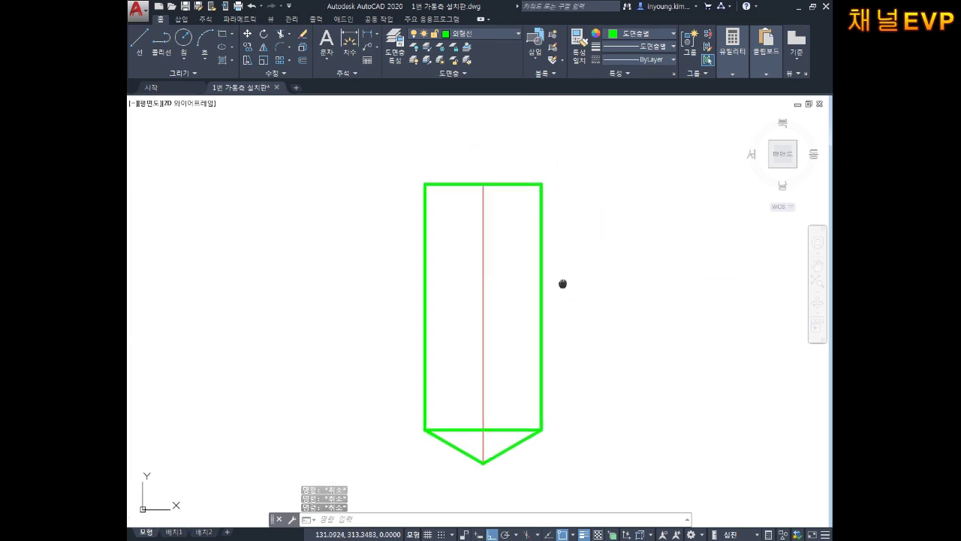
text(o)
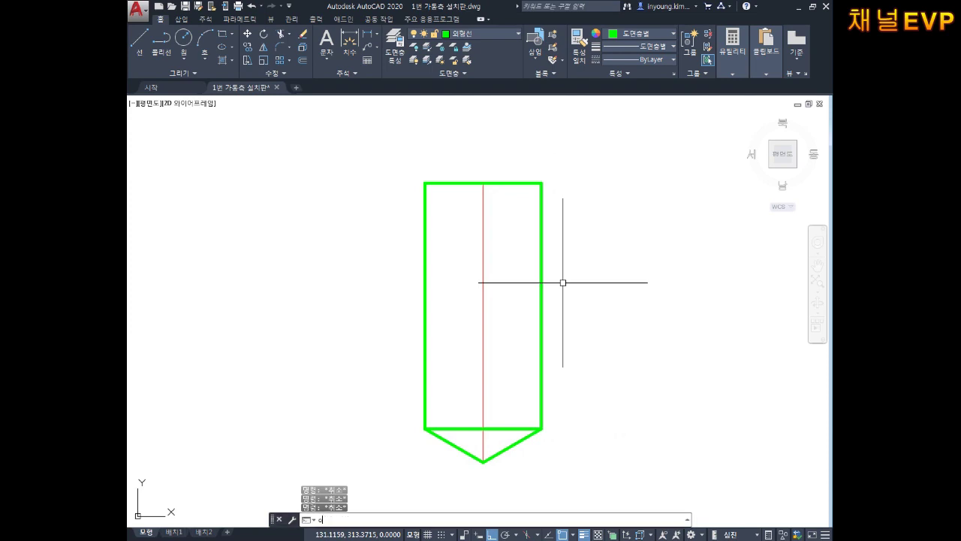
Offset the drill body's left and right edges 0.5 outward as thread lines
key(Return)
key(Return)
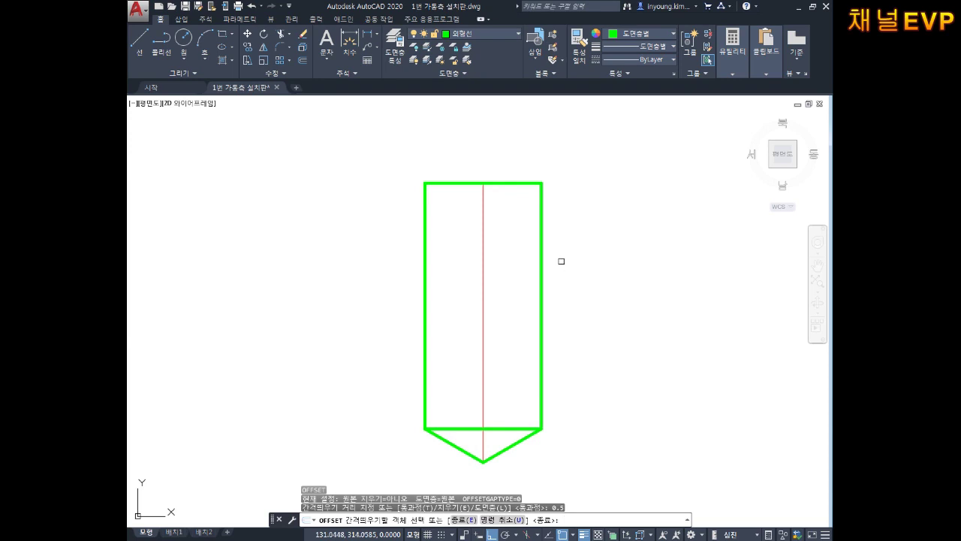
click(541, 256)
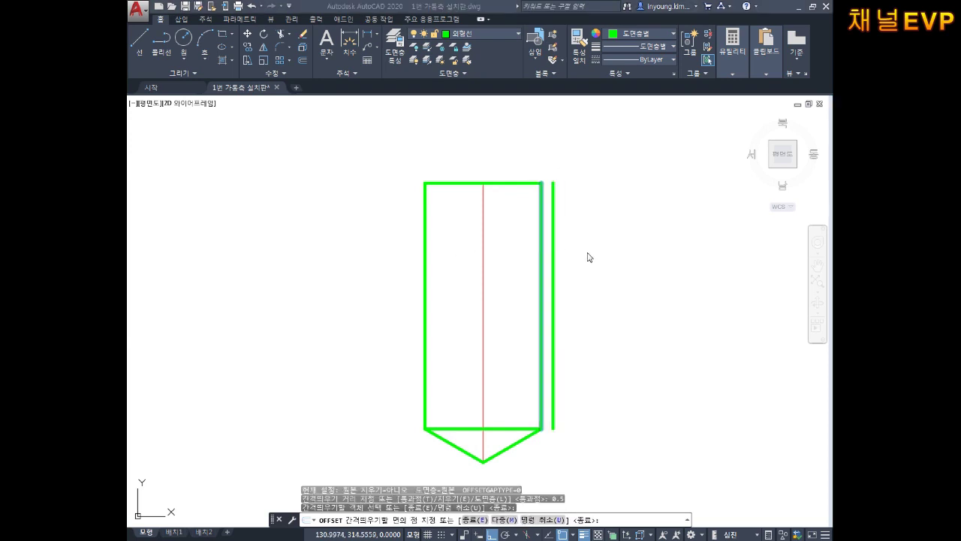
key(Escape)
click(425, 247)
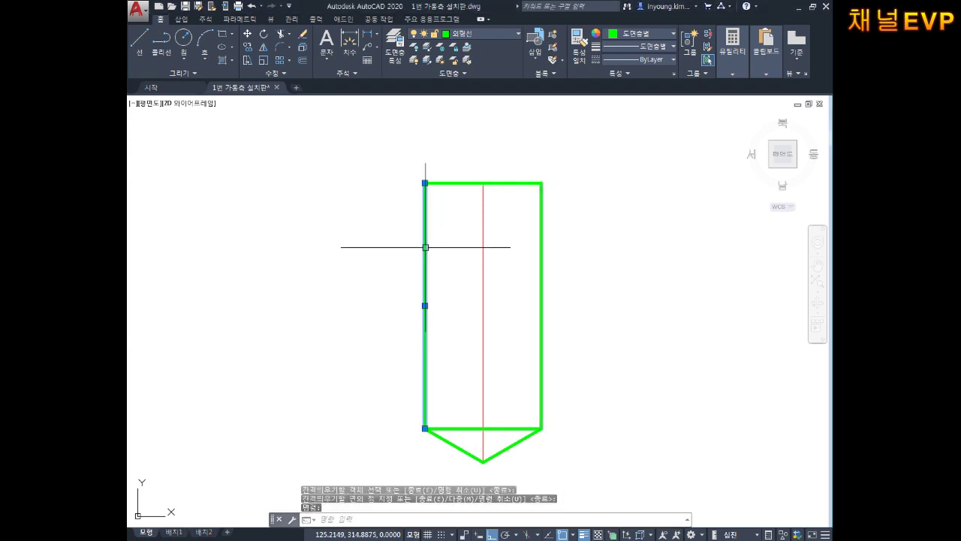
key(Return)
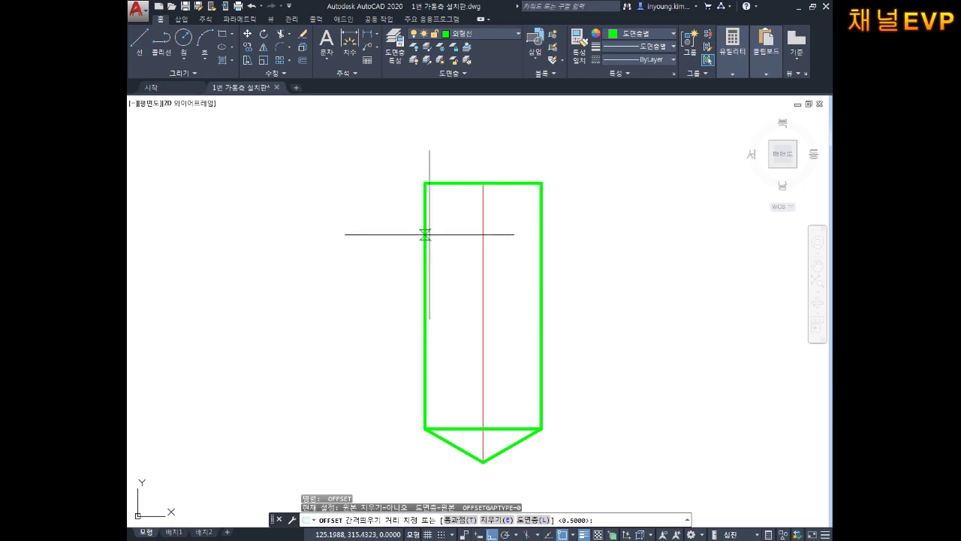
key(Return)
click(425, 229)
click(361, 228)
key(Escape)
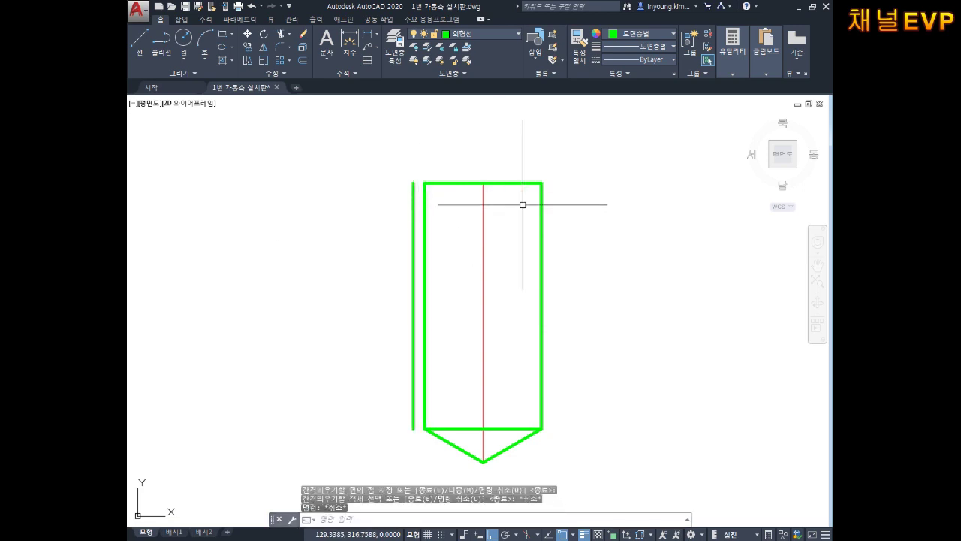
key(Return)
key(Return)
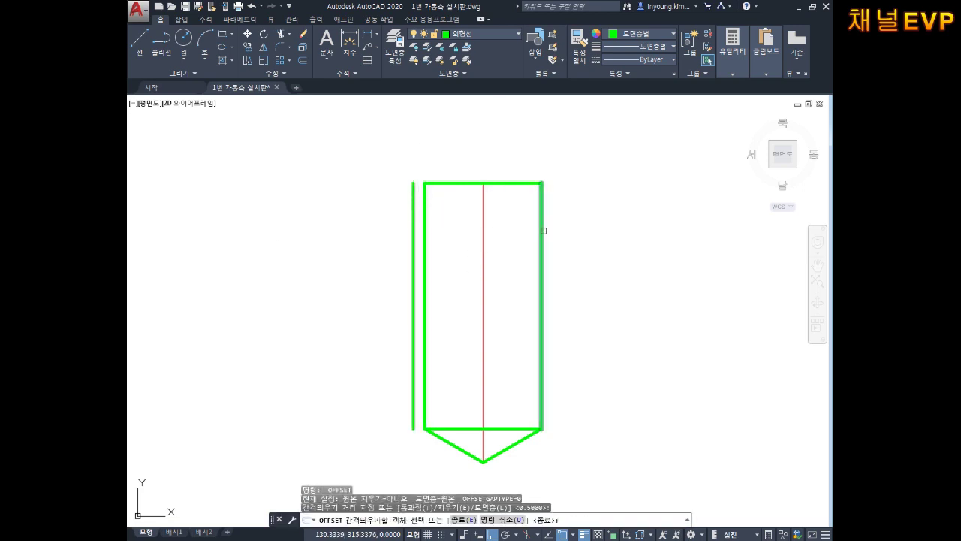
click(542, 237)
click(575, 225)
key(Escape)
Extend the top line left to the outer thread line
middle_drag(456, 179, 459, 197)
key(Escape)
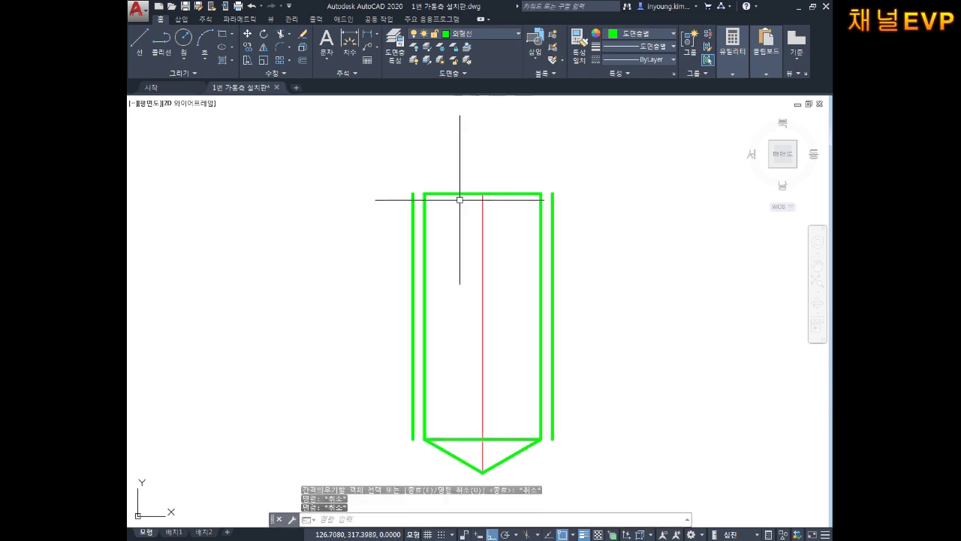
scroll(451, 199, up, 4)
key(Escape)
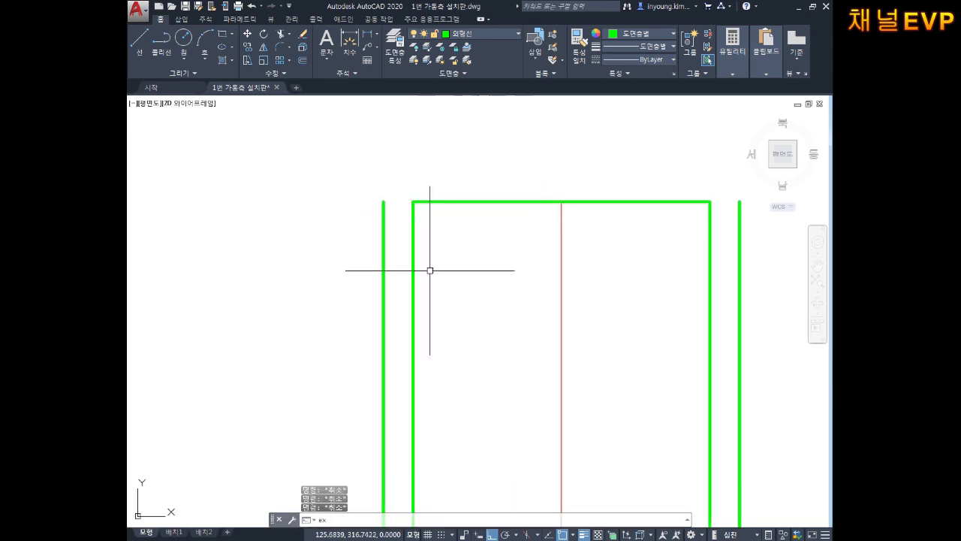
text(ex)
key(Return)
click(440, 203)
middle_drag(614, 236, 548, 236)
key(Escape)
Explode an object on the right side of the drawing
text(x)
key(Return)
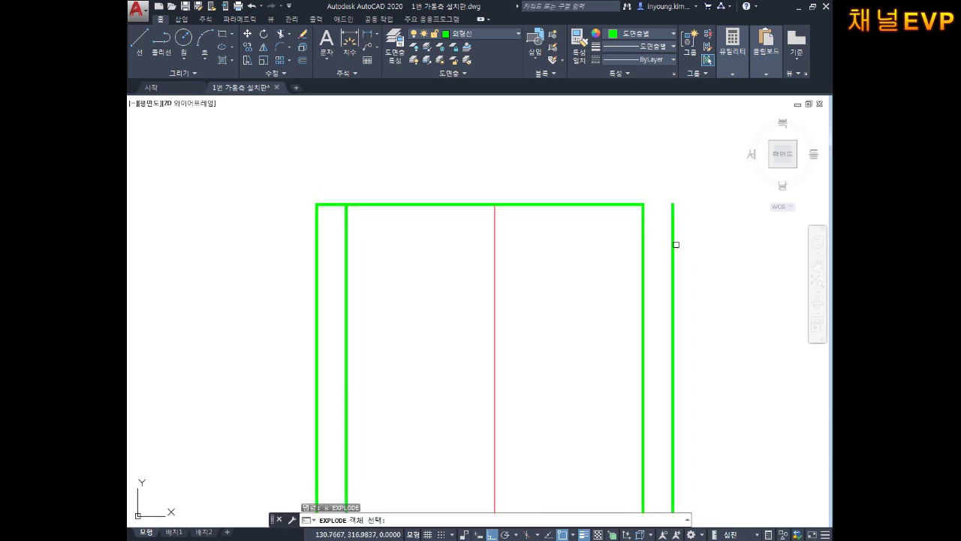
click(673, 244)
key(Return)
Extend the top line right to the outer thread line
text(ex)
key(Return)
click(703, 236)
click(652, 268)
key(Return)
click(609, 203)
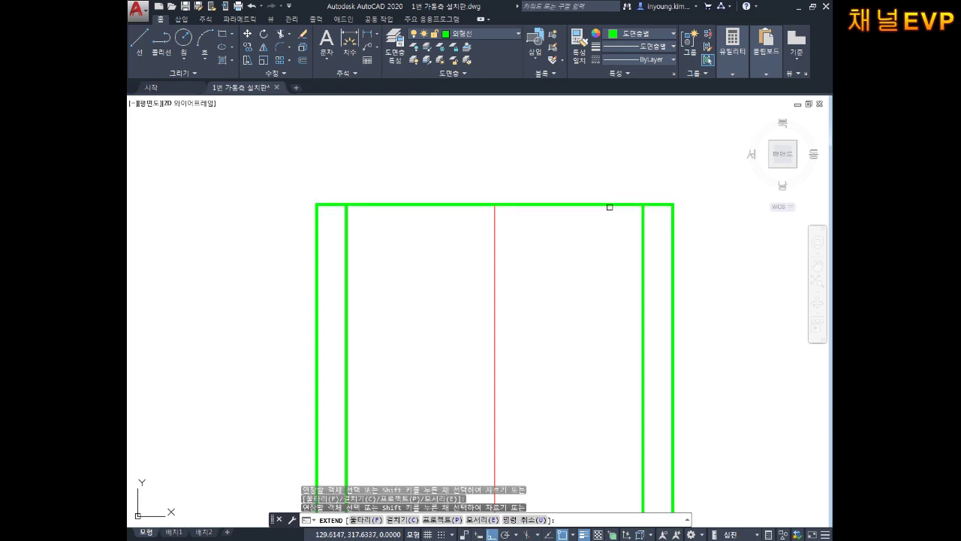
scroll(593, 203, down, 4)
key(Escape)
key(Escape)
click(564, 179)
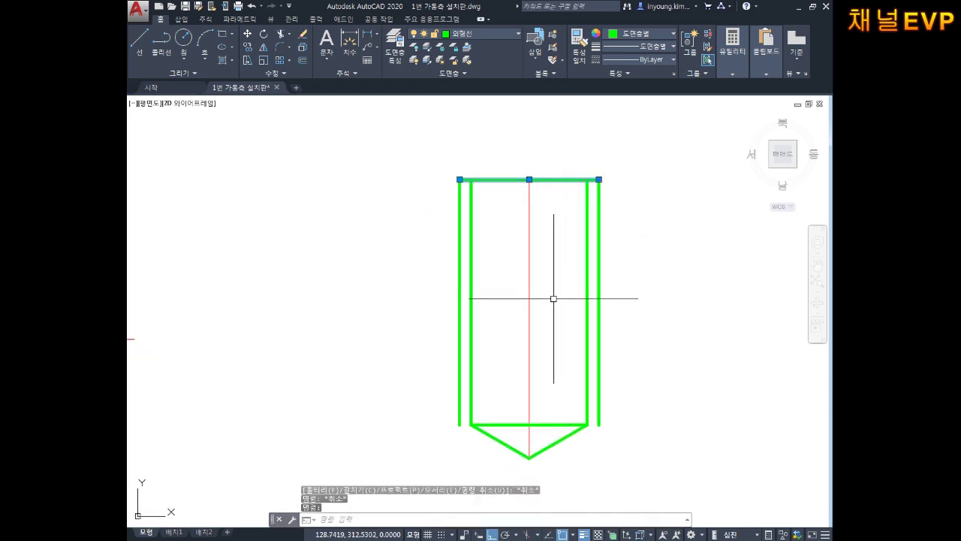
key(Escape)
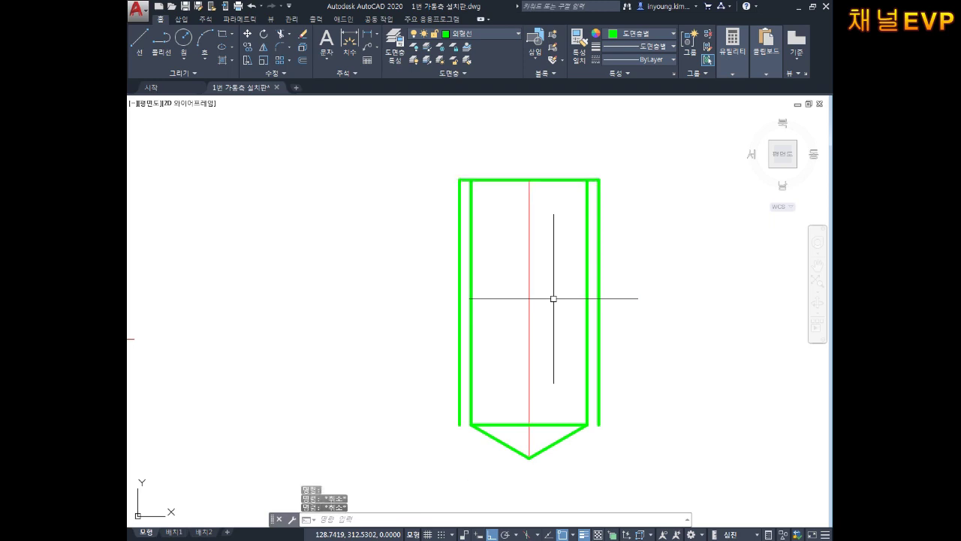
Offset the top edge line 9 units downward to mark the thread depth
text(o)
key(Return)
text(9)
key(Return)
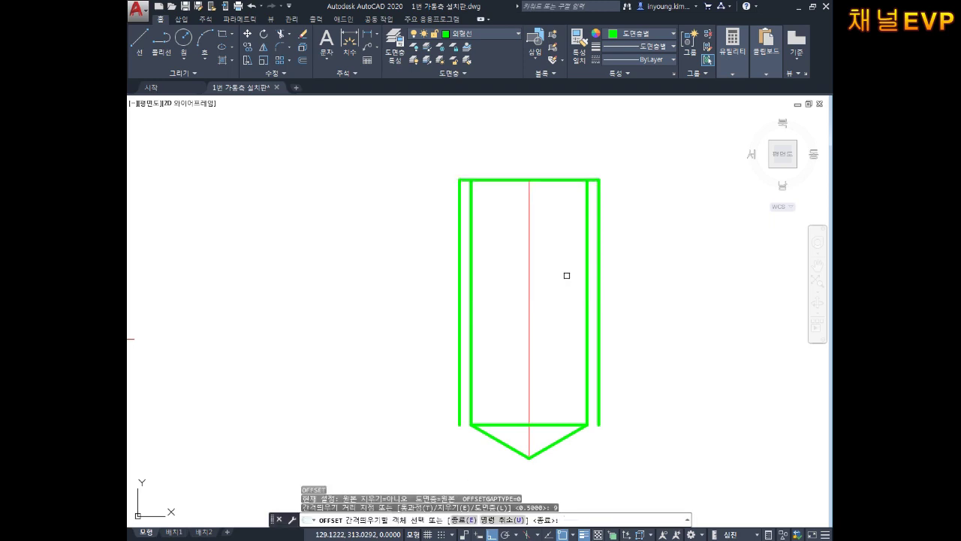
click(569, 181)
click(571, 281)
key(Escape)
key(Escape)
key(Escape)
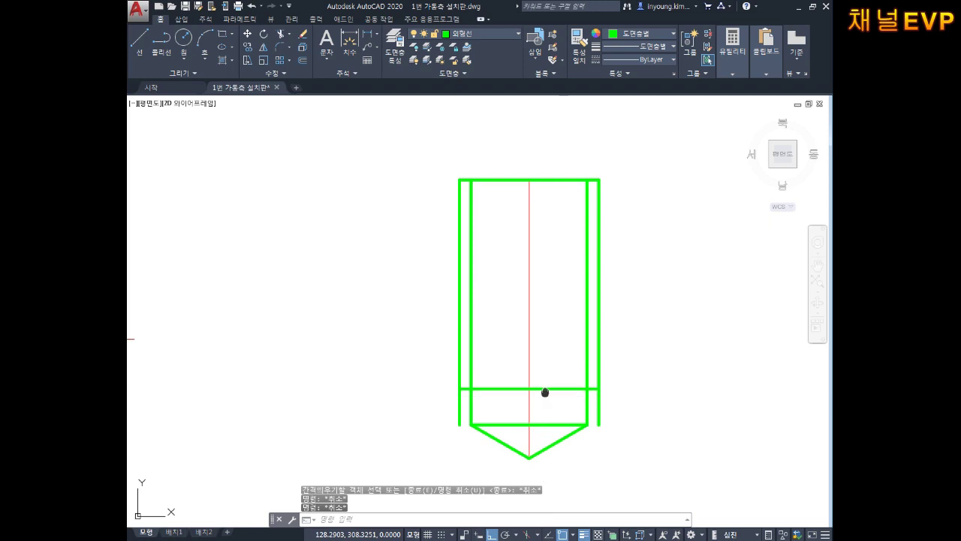
Trim the outer thread line below the new depth line
scroll(550, 361, up, 2)
text(tr)
key(Return)
key(Return)
click(652, 349)
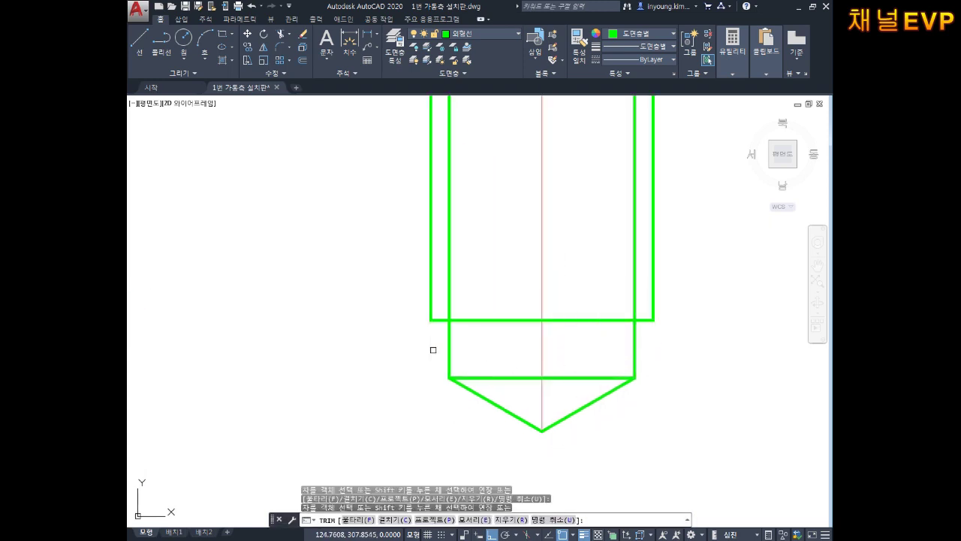
scroll(456, 329, down, 3)
scroll(481, 313, up, 2)
key(Escape)
key(Escape)
key(Escape)
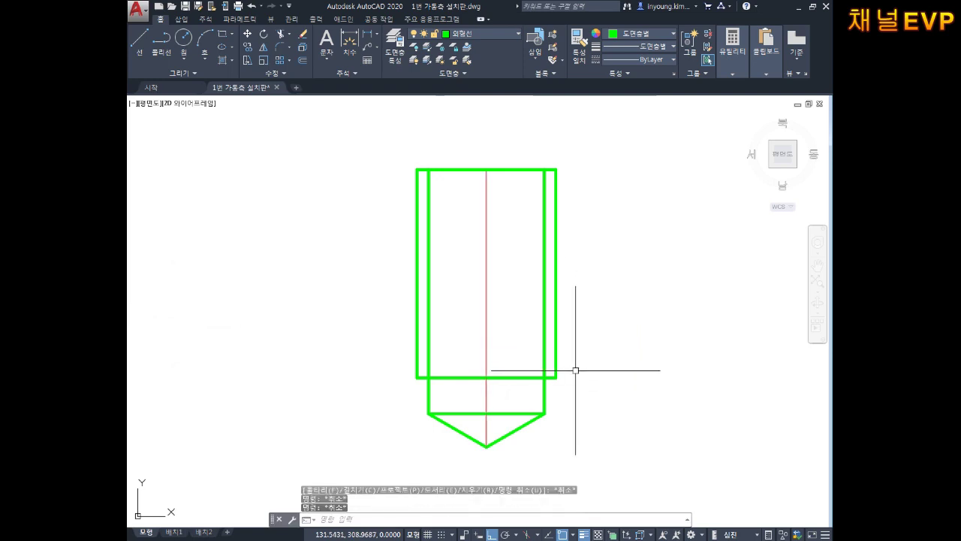
key(Escape)
middle_drag(567, 341, 579, 332)
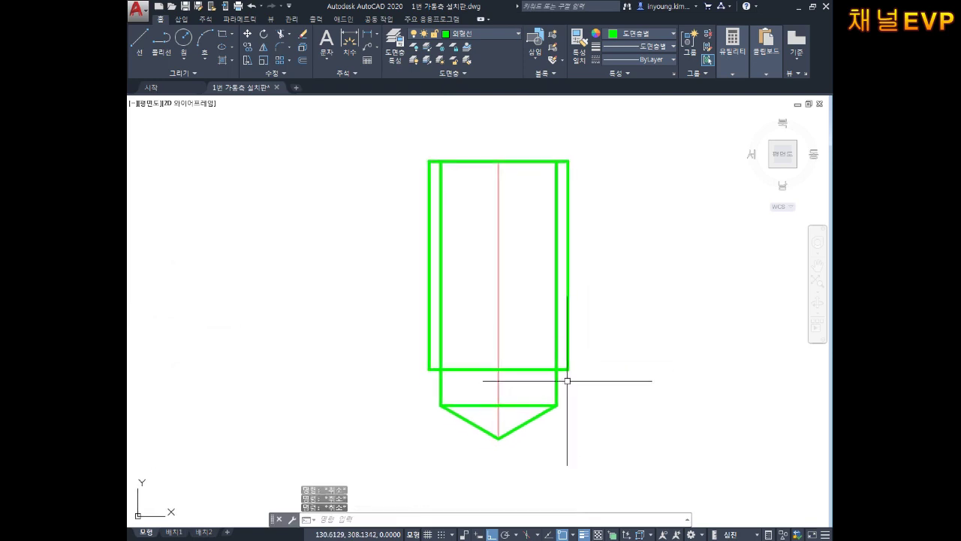
Begin a linear depth dimension at the drill body's top edge
text(d)
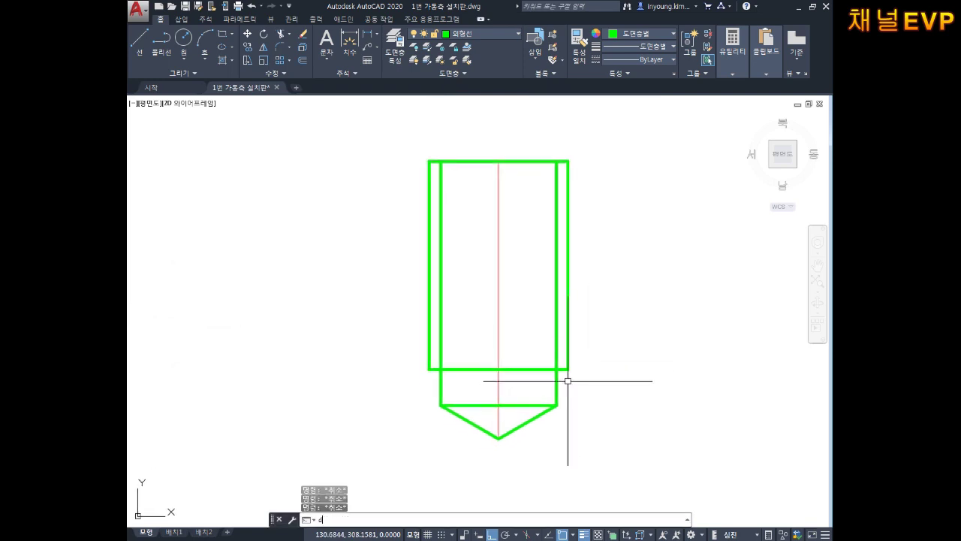
text(li)
key(Return)
click(568, 161)
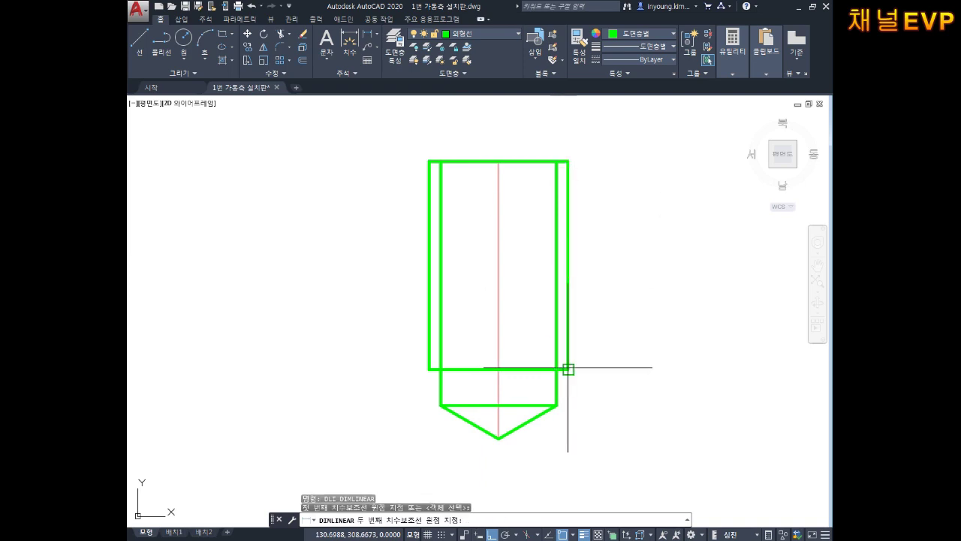
Place the vertical 9 depth dimension right of the body, then shift it further right
click(568, 369)
click(667, 315)
key(Escape)
key(Escape)
key(Escape)
middle_drag(689, 359, 620, 369)
click(605, 381)
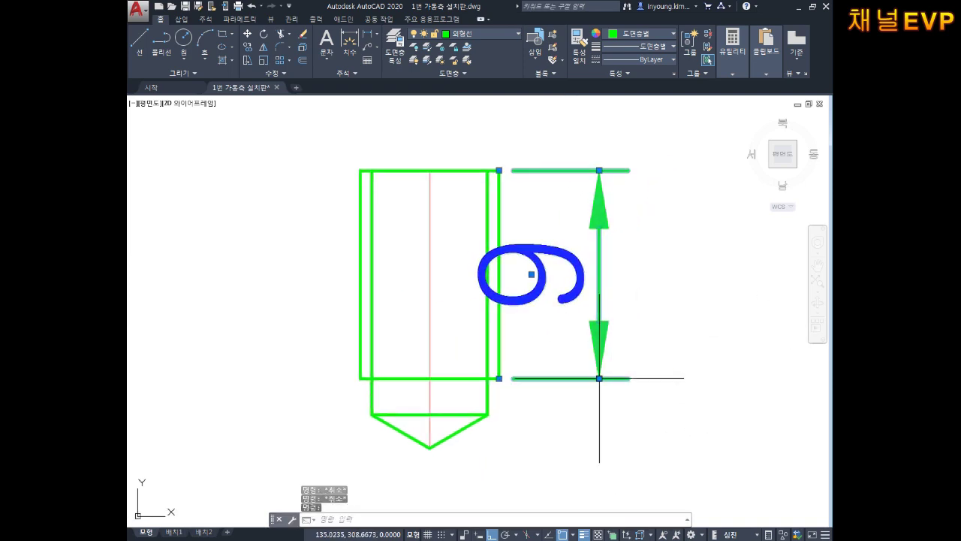
click(598, 378)
click(695, 377)
key(Escape)
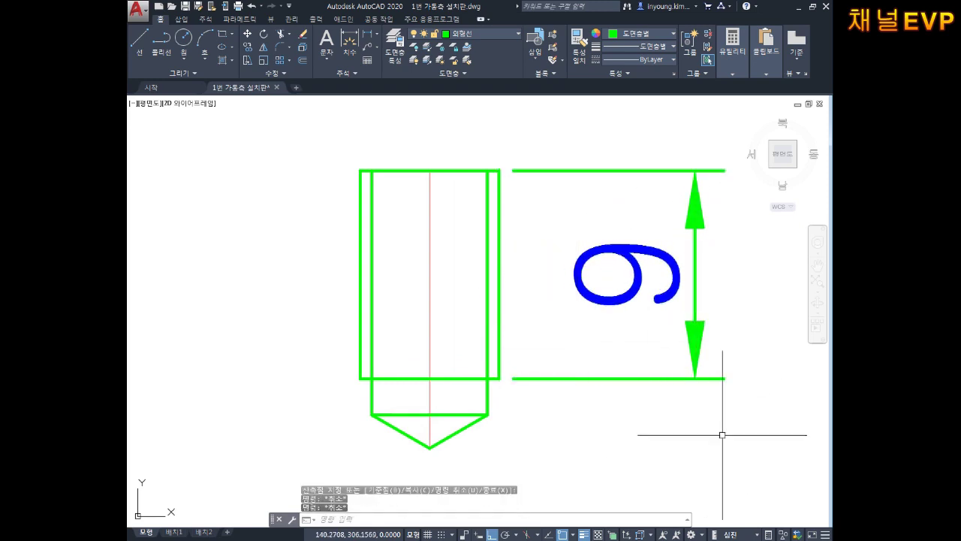
Select the 9 dimension and then the left outer thread line
click(612, 301)
click(654, 364)
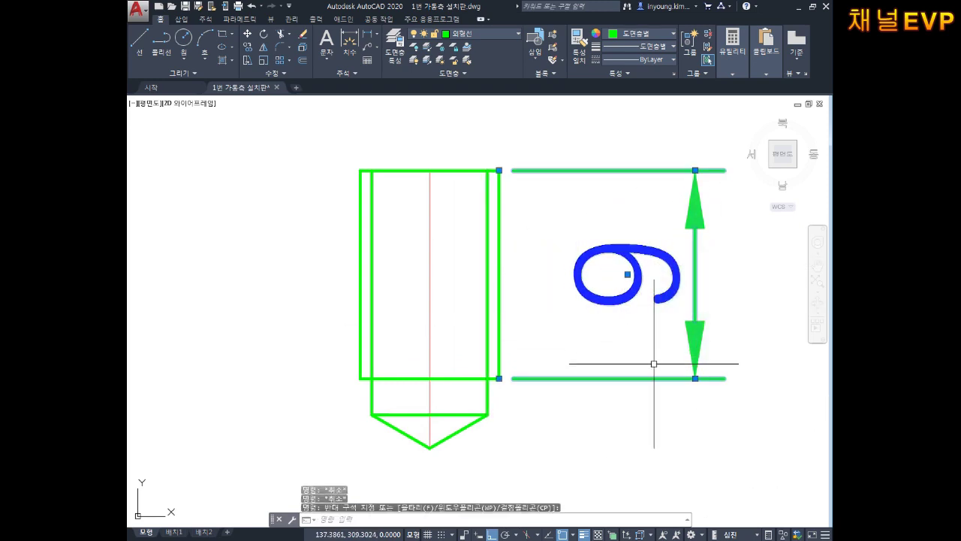
key(Escape)
scroll(376, 379, up, 4)
scroll(416, 349, up, 2)
middle_drag(430, 326, 441, 356)
click(427, 321)
click(376, 272)
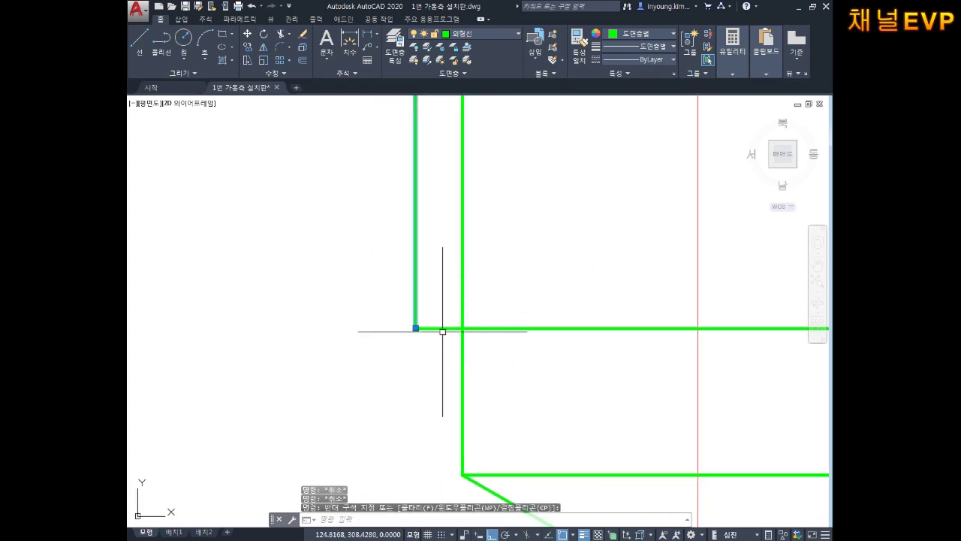
Draw a 3-long line at −60° (@3<-60) from the depth line's left end
scroll(440, 367, down, 4)
scroll(440, 368, up, 2)
click(428, 354)
key(Escape)
key(Escape)
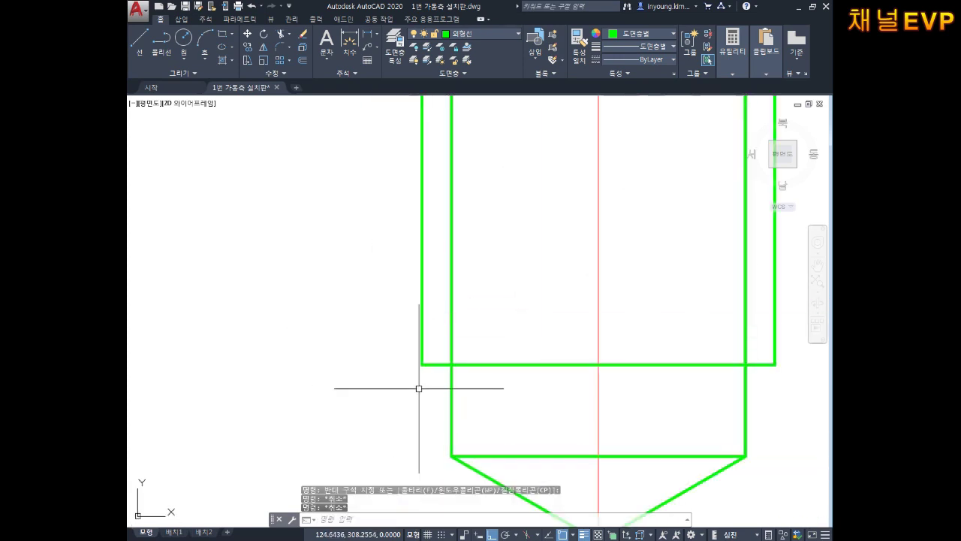
text(l)
key(Return)
click(421, 364)
text(@3<-60)
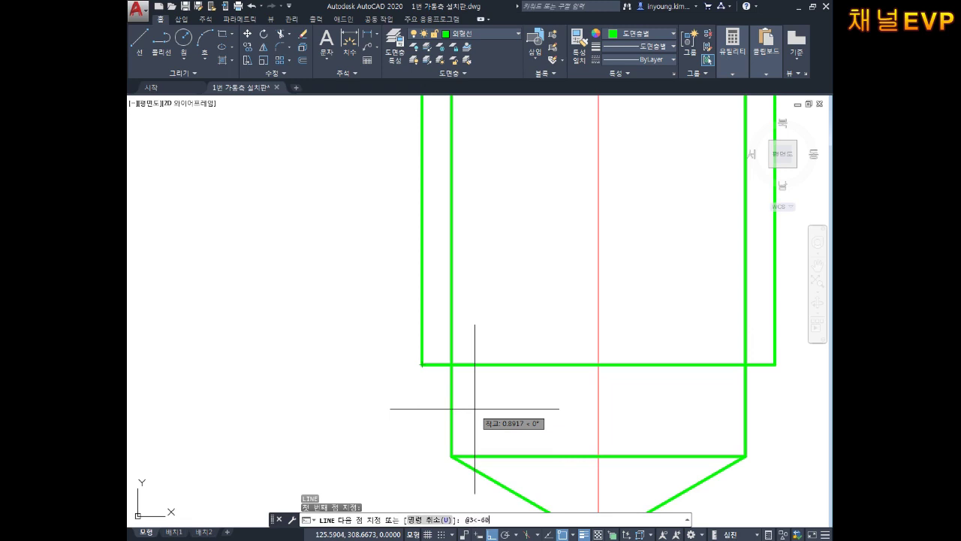
key(Return)
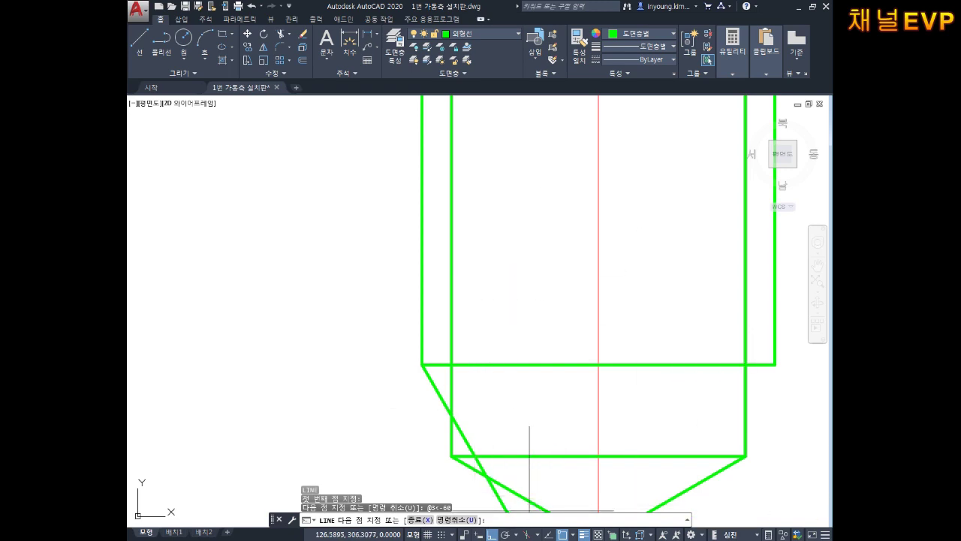
key(super)
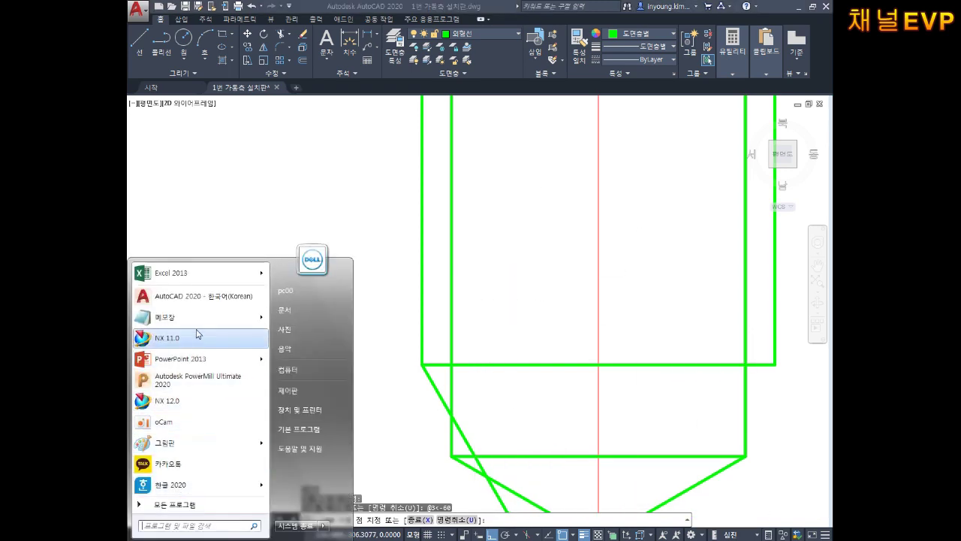
click(198, 337)
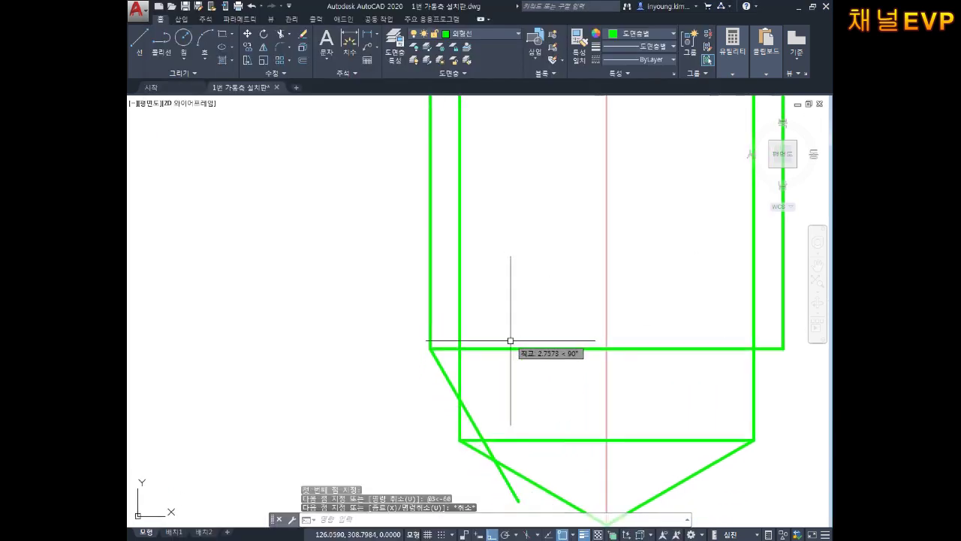
key(Escape)
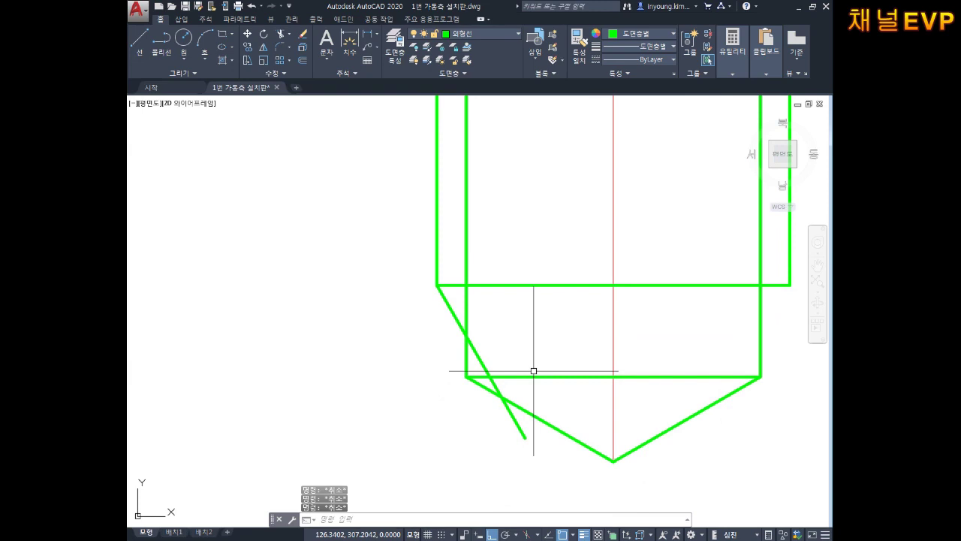
Trim the diagonal chamfer line at the inner left drill line
text(tr)
key(Return)
click(466, 310)
key(Return)
click(481, 362)
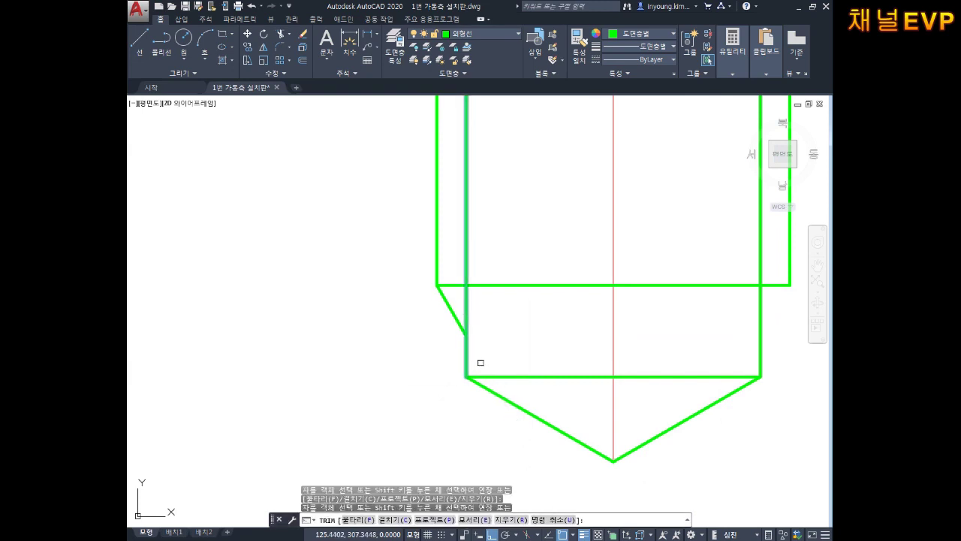
key(Escape)
scroll(555, 318, down, 1)
scroll(515, 382, down, 2)
scroll(496, 367, down, 1)
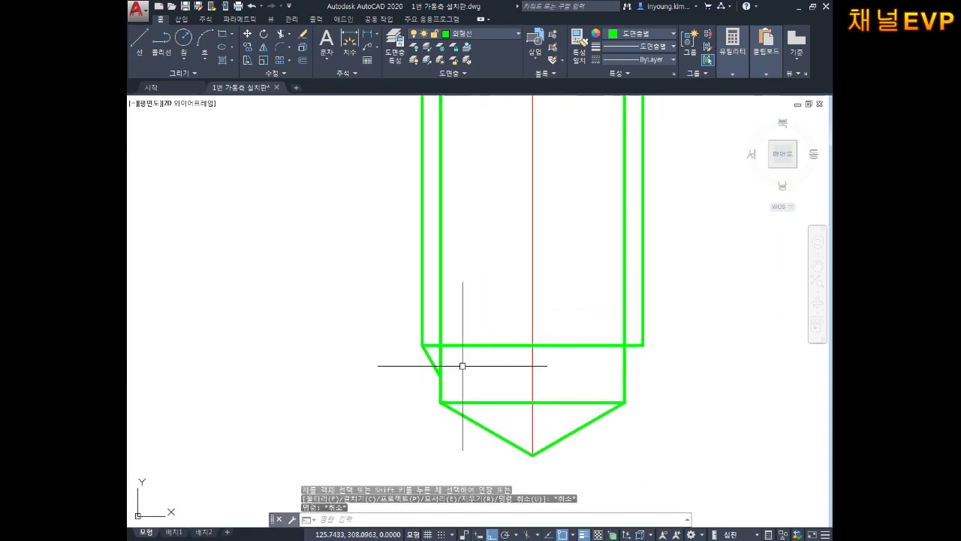
scroll(418, 315, up, 4)
key(Escape)
scroll(481, 338, down, 4)
key(Escape)
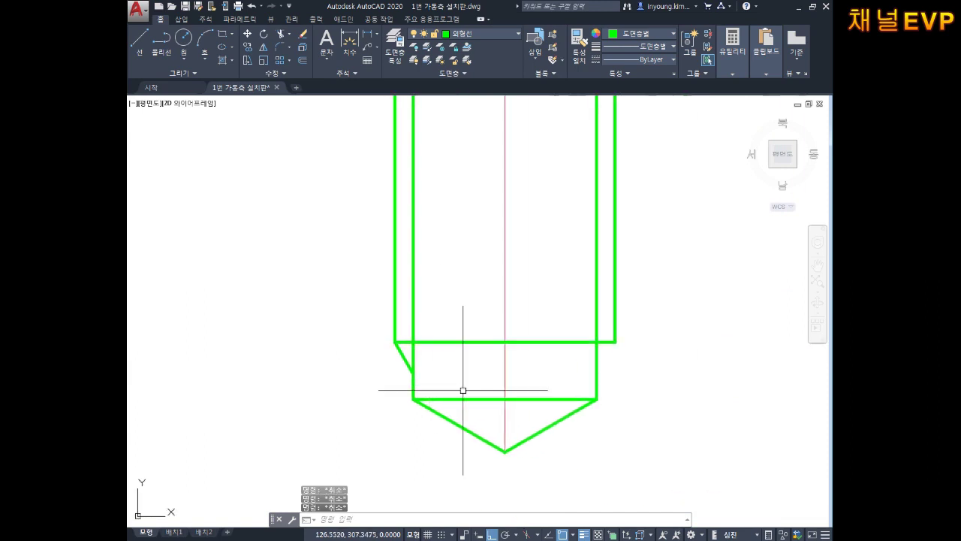
Mirror the chamfer line about the red centerline, keeping the original
text(mi)
key(Return)
click(398, 356)
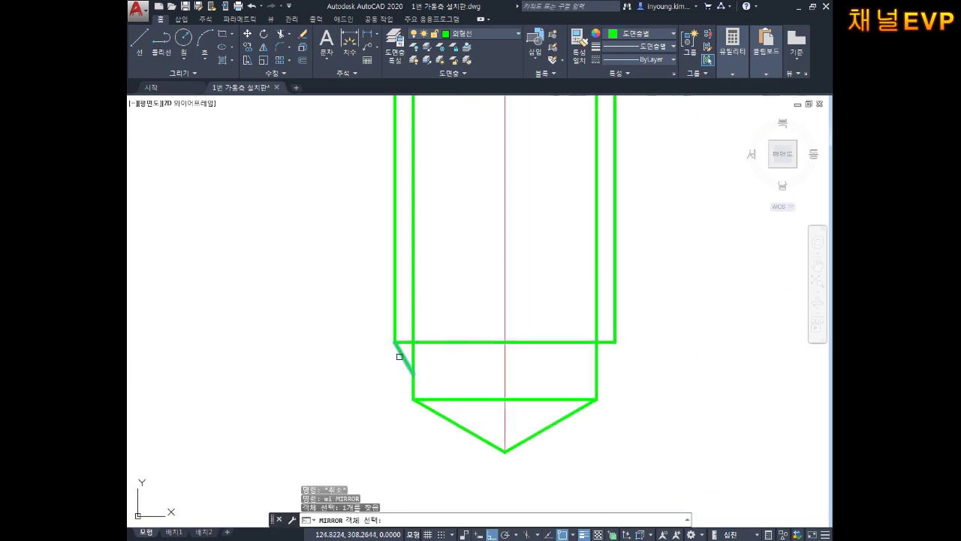
click(505, 342)
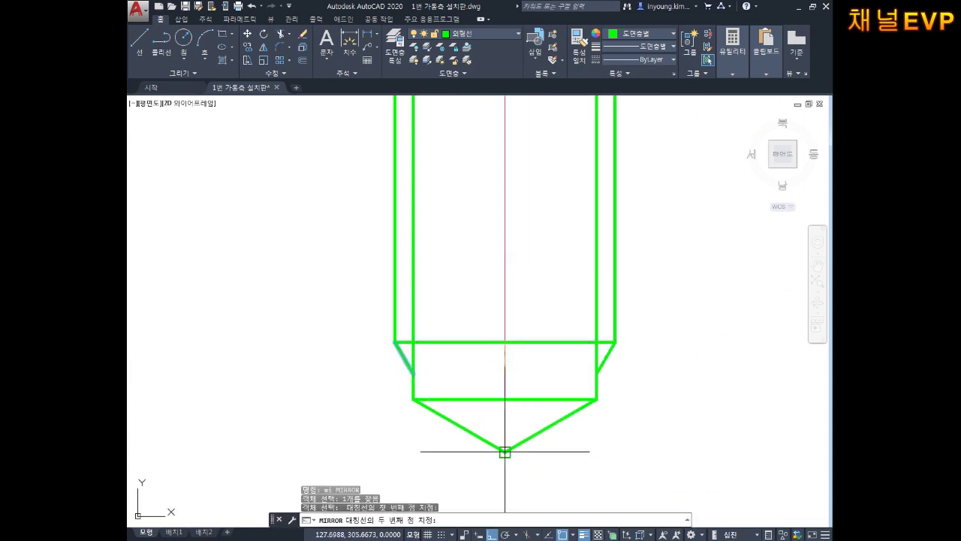
click(505, 451)
key(Return)
key(Return)
key(Escape)
scroll(678, 427, down, 2)
middle_drag(676, 393, 632, 399)
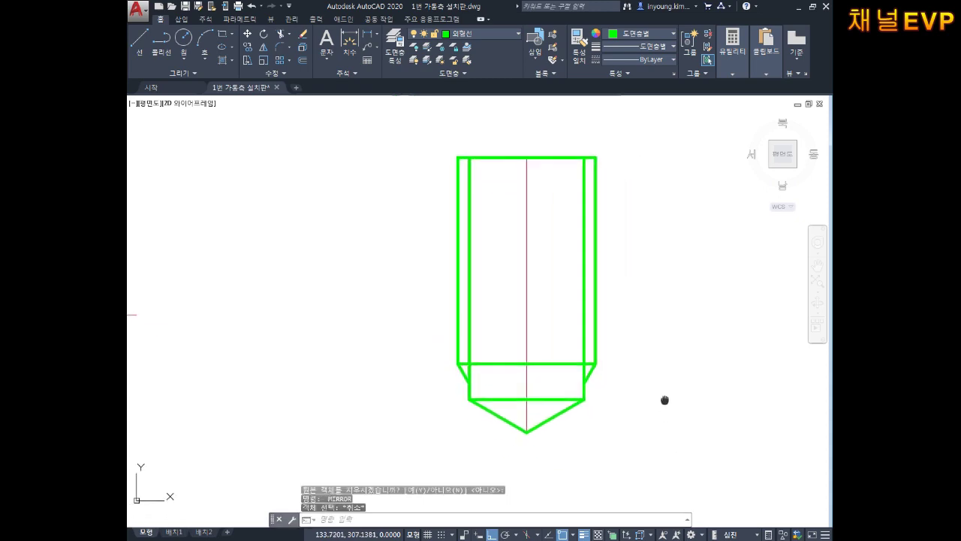